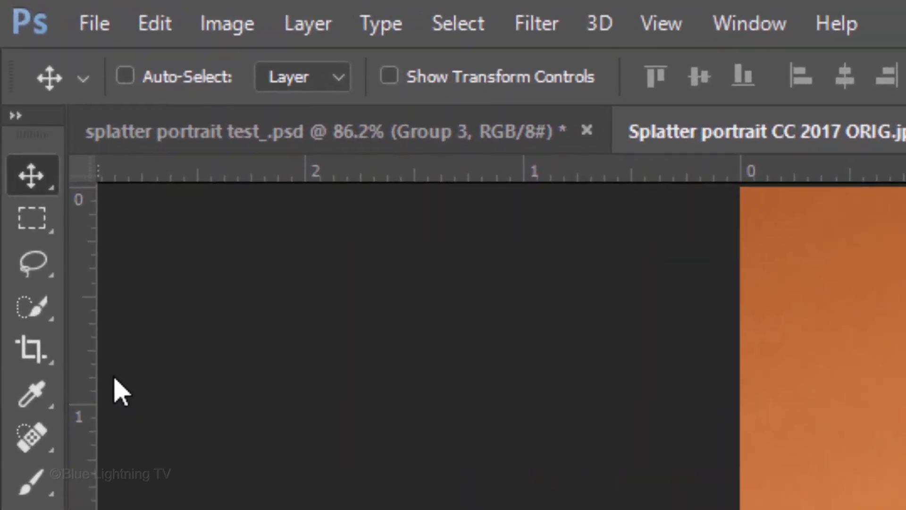
Step: Quick-select the singer's hair, face, clothing and microphone, subtract extras, and check it in Quick Mask
{"action": "left_click", "coordinate": [34, 309]}
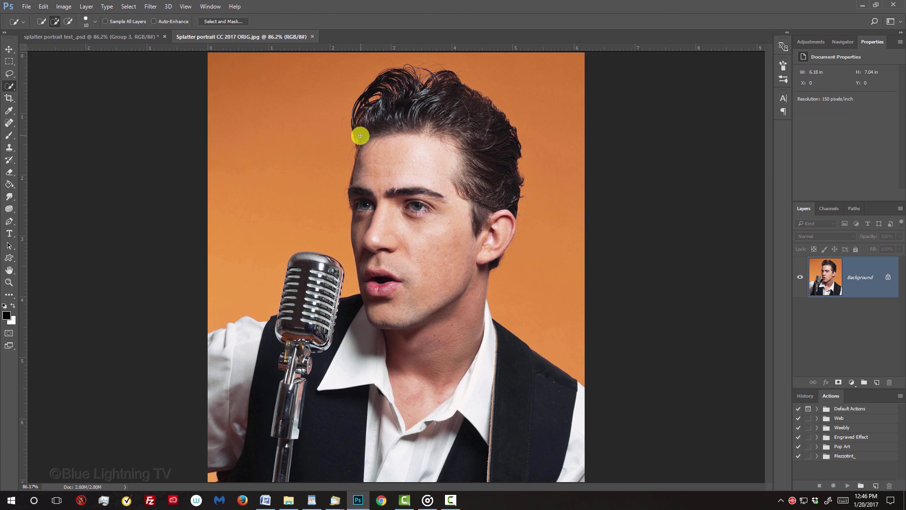
{"action": "mouse_move", "coordinate": [358, 135]}
{"action": "left_mouse_down"}
{"action": "mouse_move", "coordinate": [389, 83]}
{"action": "mouse_move", "coordinate": [435, 85]}
{"action": "mouse_move", "coordinate": [486, 119]}
{"action": "mouse_move", "coordinate": [507, 185]}
{"action": "mouse_move", "coordinate": [472, 206]}
{"action": "mouse_move", "coordinate": [391, 164]}
{"action": "mouse_move", "coordinate": [360, 217]}
{"action": "mouse_move", "coordinate": [497, 232]}
{"action": "mouse_move", "coordinate": [474, 288]}
{"action": "mouse_move", "coordinate": [384, 309]}
{"action": "mouse_move", "coordinate": [486, 309]}
{"action": "mouse_move", "coordinate": [490, 329]}
{"action": "mouse_move", "coordinate": [575, 403]}
{"action": "mouse_move", "coordinate": [584, 455]}
{"action": "mouse_move", "coordinate": [350, 312]}
{"action": "left_mouse_up"}
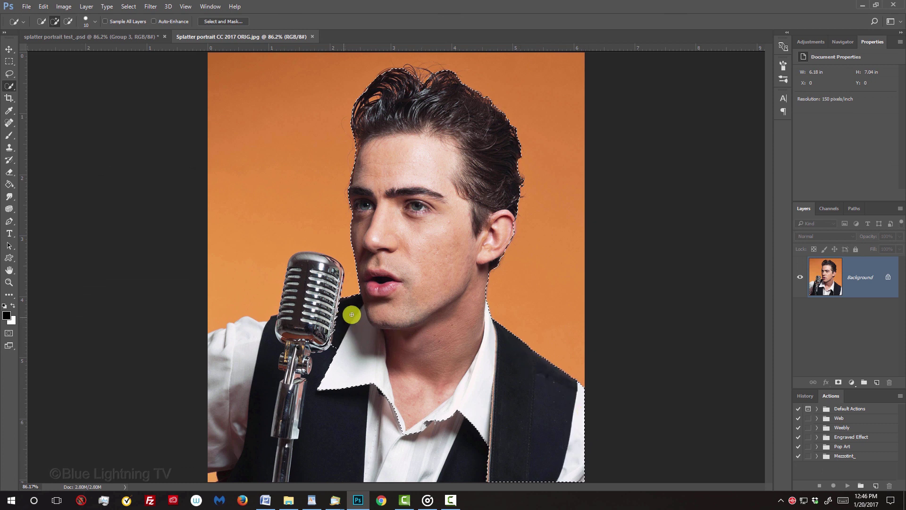
{"action": "key", "text": "alt"}
{"action": "mouse_move", "coordinate": [305, 260]}
{"action": "left_mouse_down"}
{"action": "mouse_move", "coordinate": [333, 260]}
{"action": "mouse_move", "coordinate": [341, 272]}
{"action": "mouse_move", "coordinate": [338, 289]}
{"action": "mouse_move", "coordinate": [304, 303]}
{"action": "mouse_move", "coordinate": [318, 342]}
{"action": "mouse_move", "coordinate": [287, 351]}
{"action": "mouse_move", "coordinate": [244, 325]}
{"action": "mouse_move", "coordinate": [233, 392]}
{"action": "mouse_move", "coordinate": [293, 436]}
{"action": "mouse_move", "coordinate": [419, 446]}
{"action": "mouse_move", "coordinate": [488, 474]}
{"action": "mouse_move", "coordinate": [352, 453]}
{"action": "left_mouse_up"}
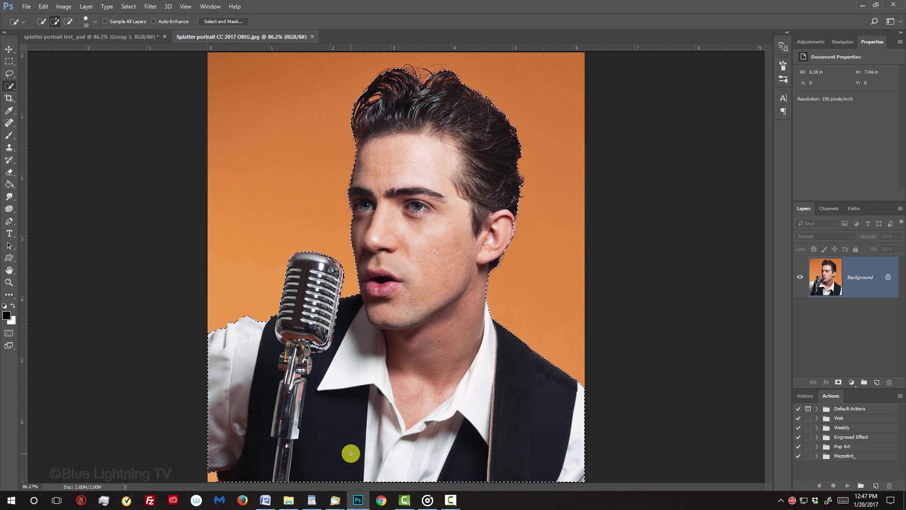
{"action": "key", "text": "q"}
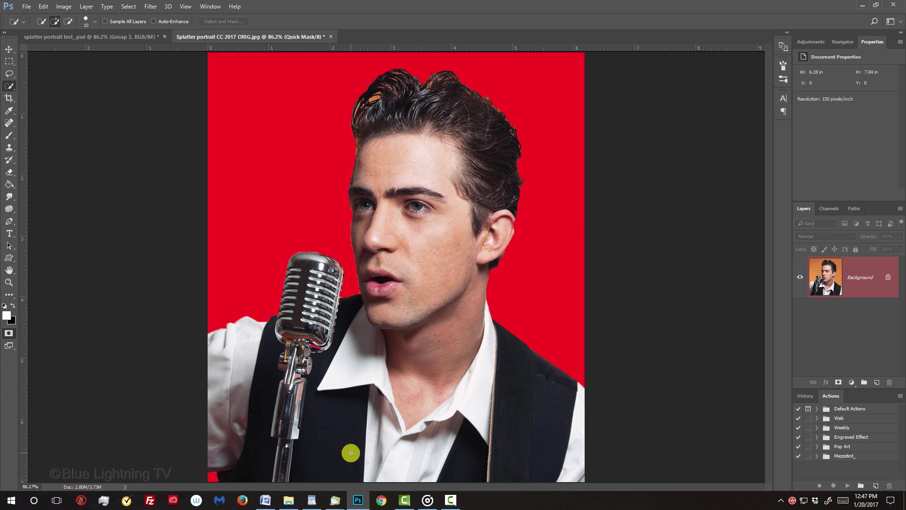
{"action": "key", "text": "q"}
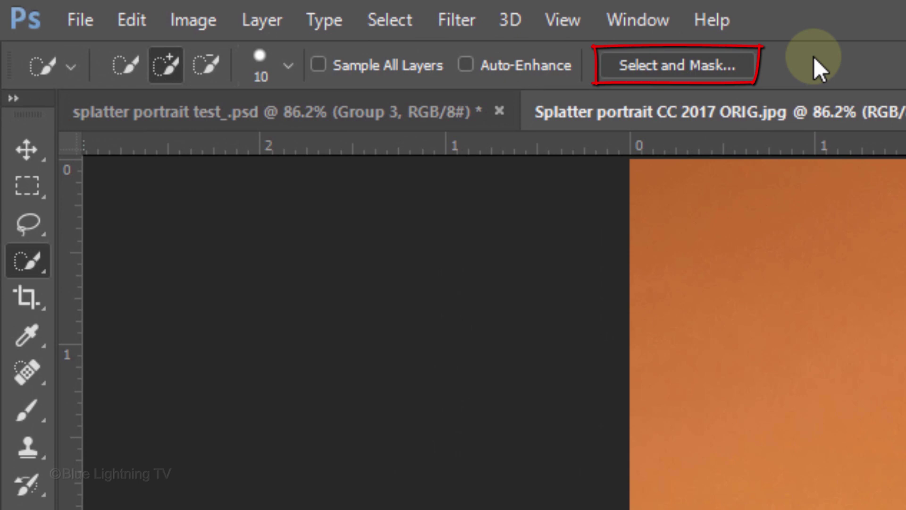
Step: Output the selection through Select and Mask as a New Layer with Layer Mask
{"action": "left_click", "coordinate": [401, 22]}
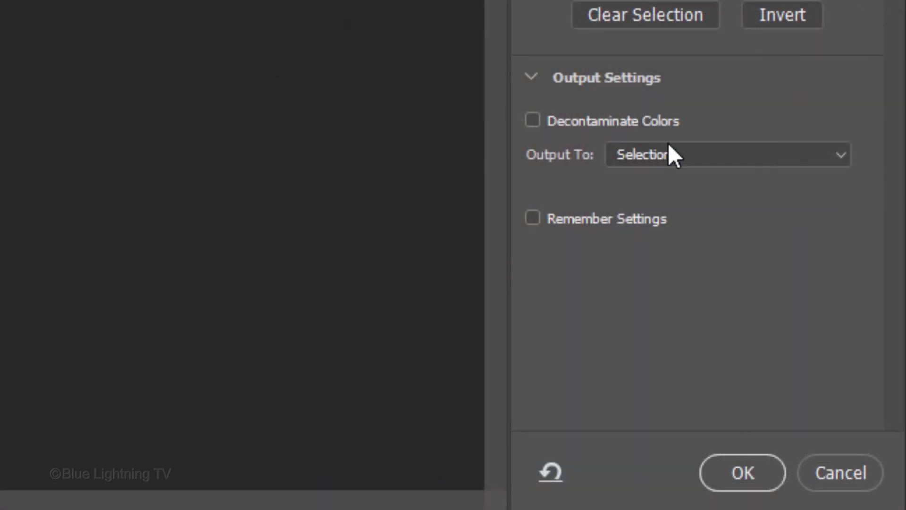
{"action": "left_click", "coordinate": [848, 369]}
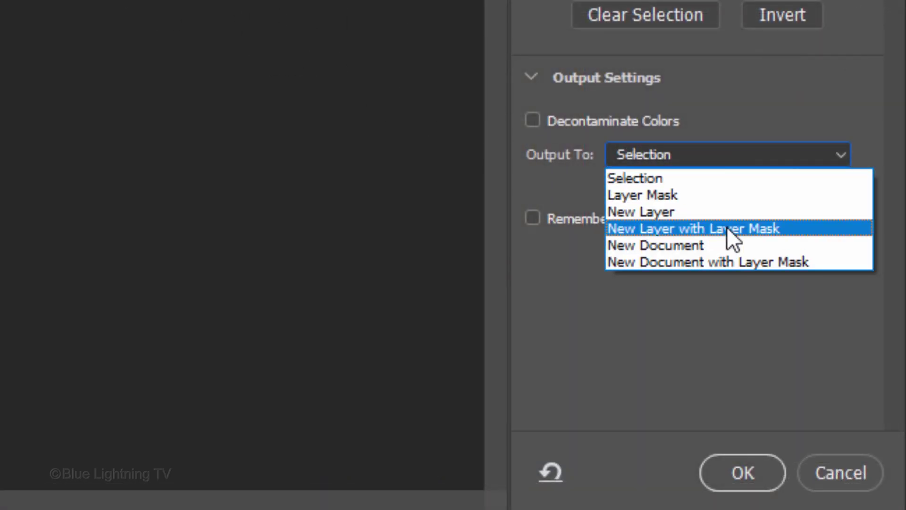
{"action": "left_click", "coordinate": [743, 472]}
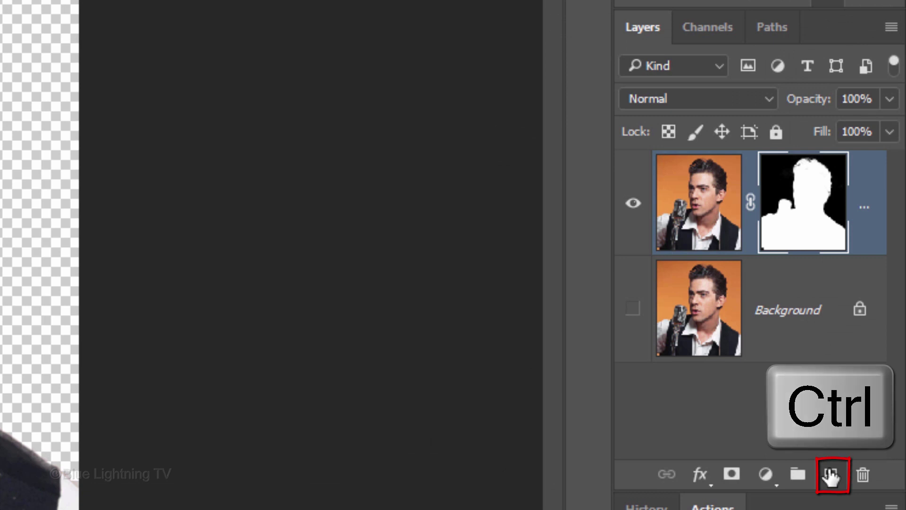
Step: Add Layer 1 beneath the masked singer and fill it with white
{"action": "left_click", "coordinate": [831, 474], "text": "ctrl"}
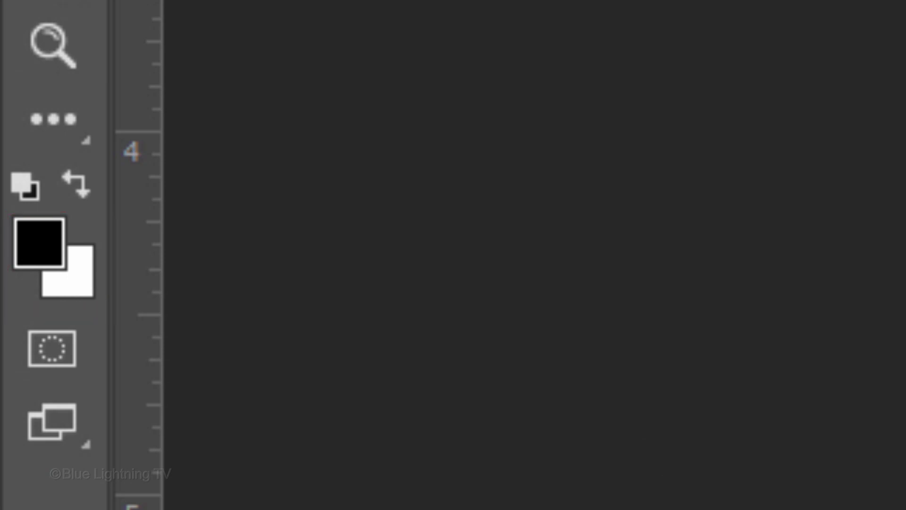
{"action": "key", "text": "d"}
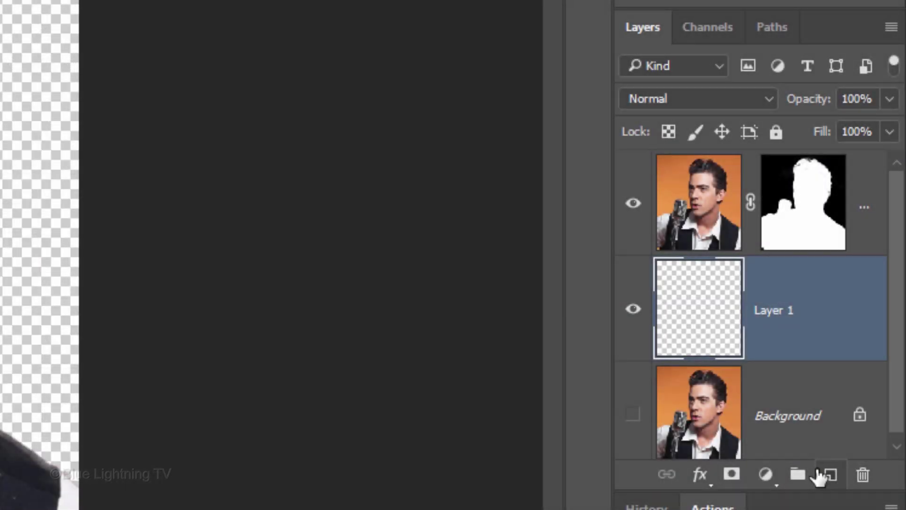
{"action": "key", "text": "ctrl+Delete"}
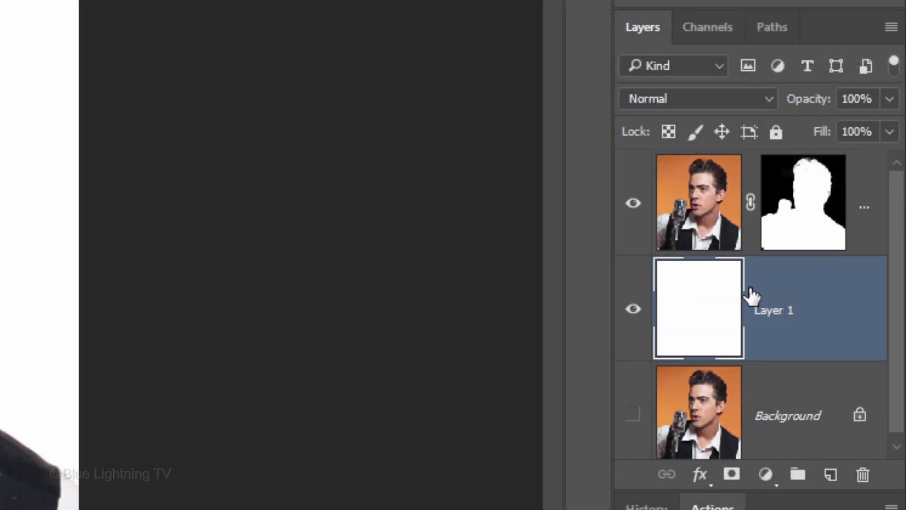
Step: Combine the masked singer and white layer into one smart object
{"action": "left_click", "coordinate": [831, 275], "text": "shift"}
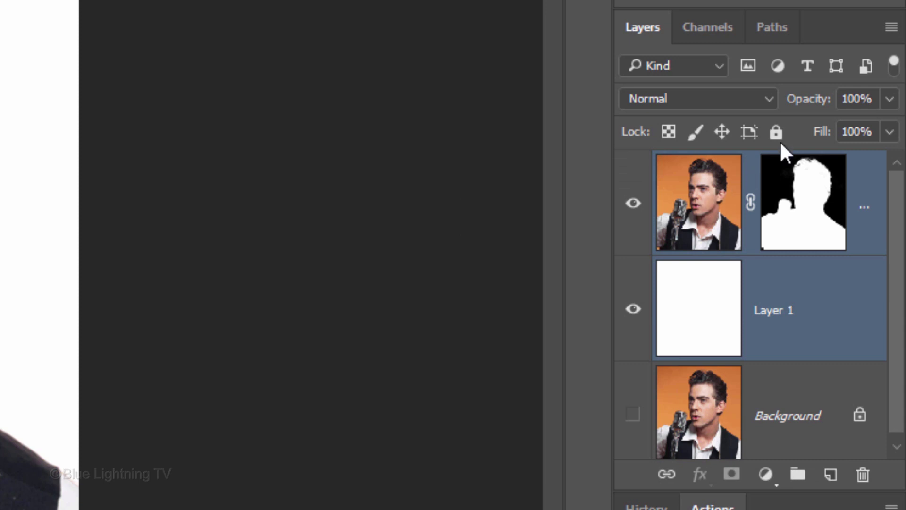
{"action": "left_click", "coordinate": [886, 31]}
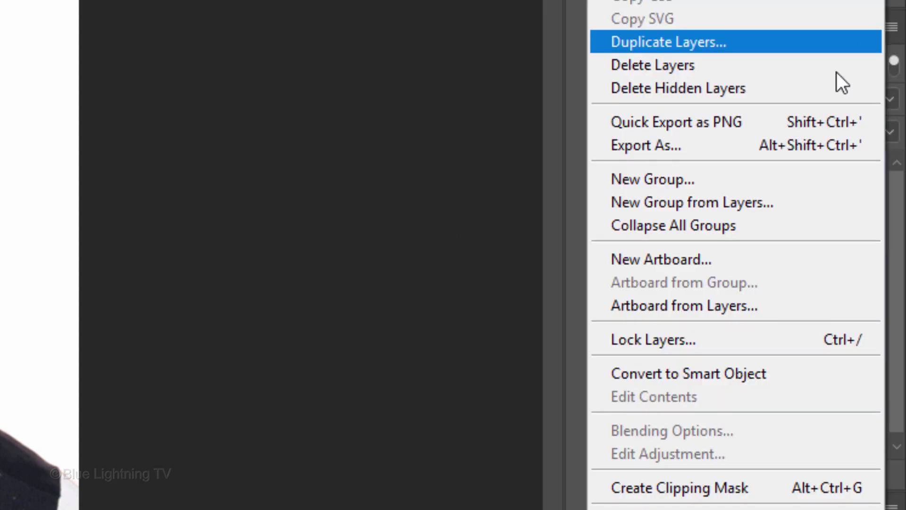
{"action": "left_click", "coordinate": [756, 385]}
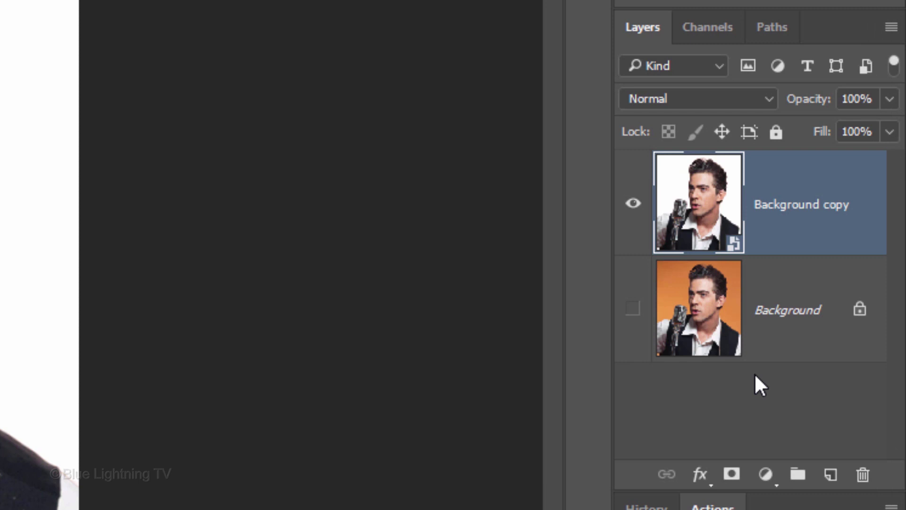
Step: Add two empty layers beneath it and fill Layer 2 with white
{"action": "left_click", "coordinate": [830, 476], "text": "ctrl"}
{"action": "left_click", "coordinate": [831, 477], "text": "ctrl"}
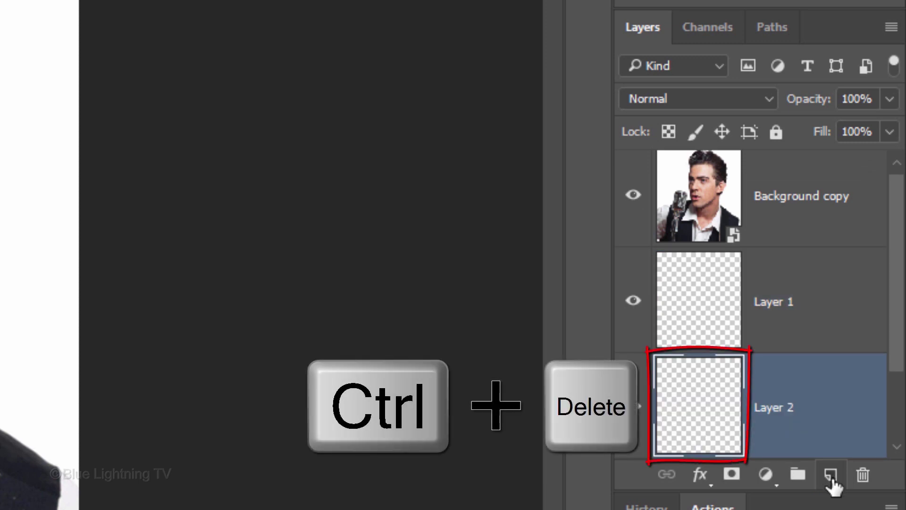
{"action": "key", "text": "ctrl+Delete"}
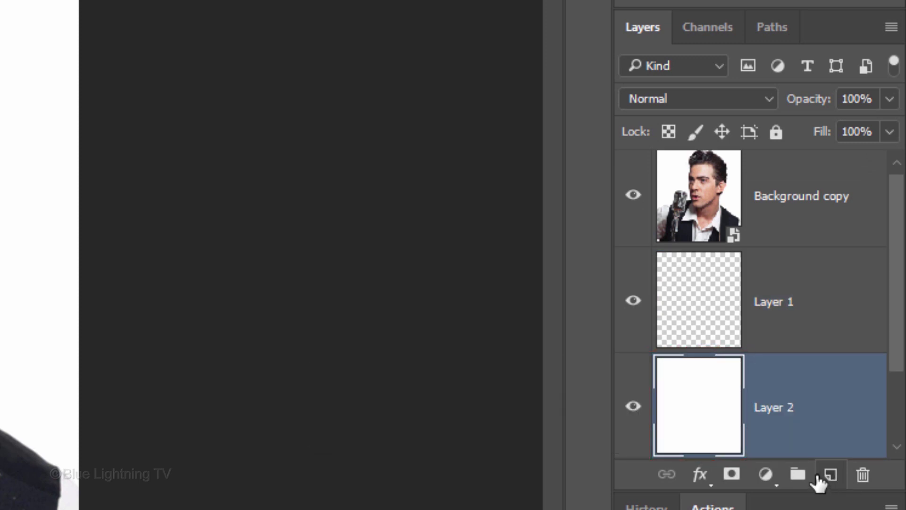
Step: Make Layer 1 active, hide the Background copy portrait, and select the Brush Tool
{"action": "left_click", "coordinate": [709, 305]}
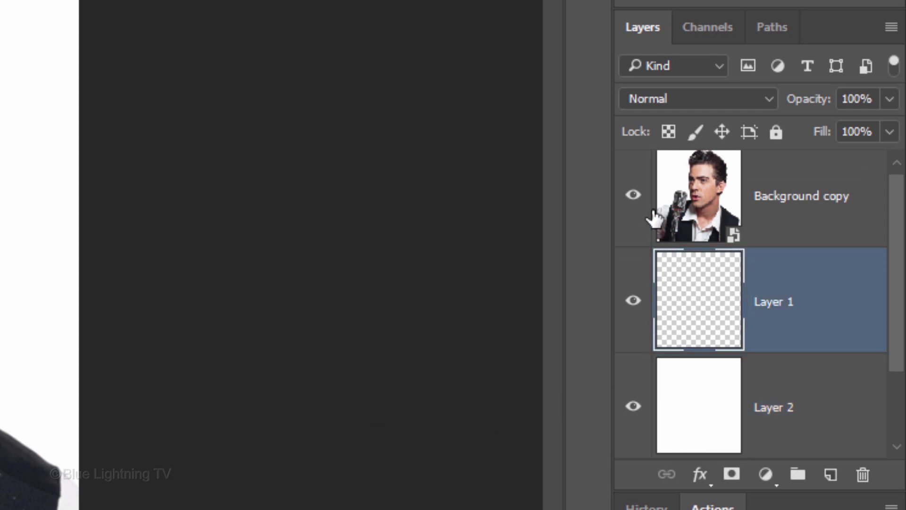
{"action": "left_click", "coordinate": [633, 198]}
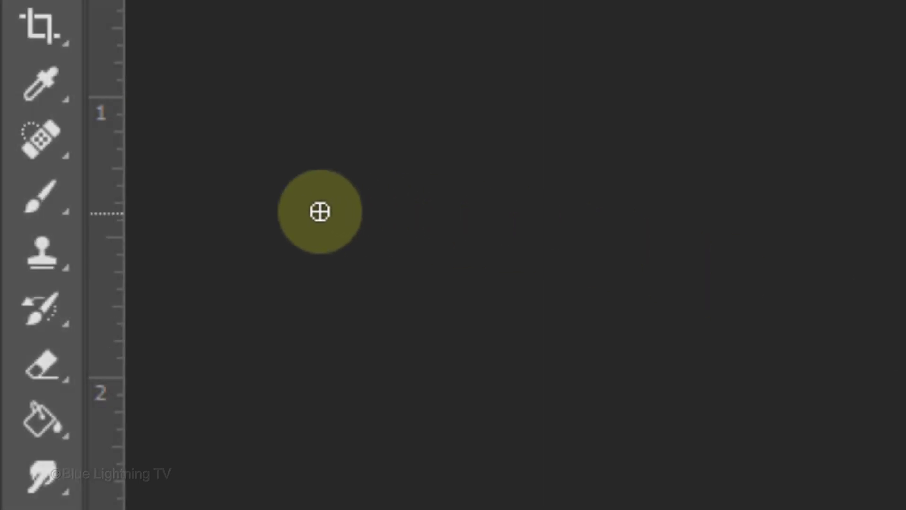
{"action": "right_click", "coordinate": [38, 200]}
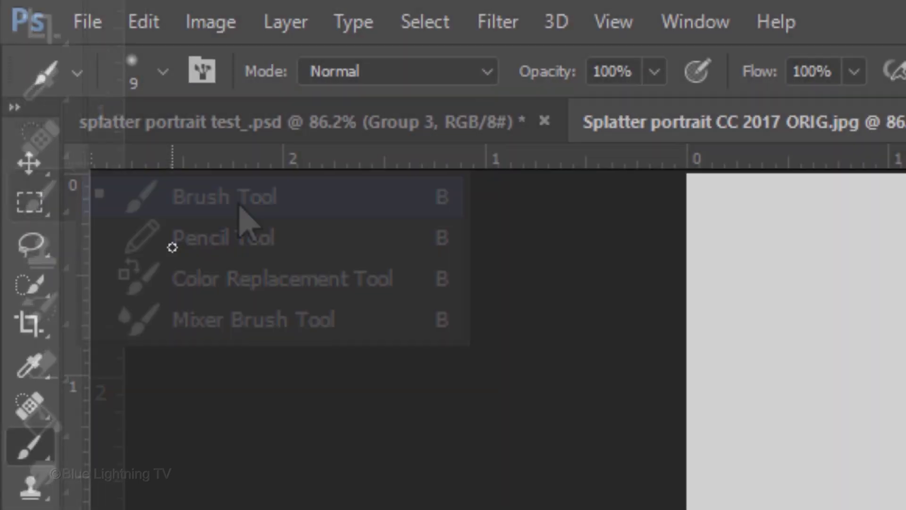
{"action": "left_click", "coordinate": [243, 215]}
Step: Load the HMS_Splatter1 brush set, replacing the current brushes
{"action": "left_click", "coordinate": [161, 75]}
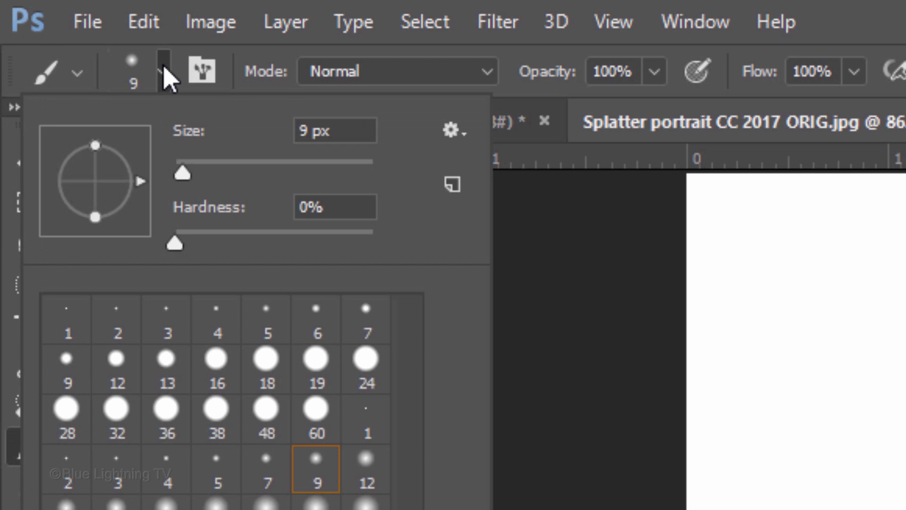
{"action": "left_click", "coordinate": [454, 137]}
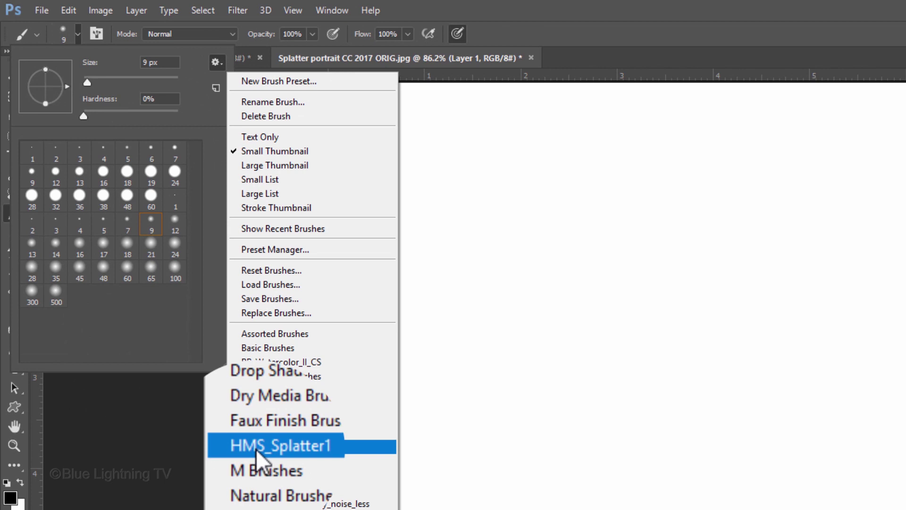
{"action": "left_click", "coordinate": [263, 443]}
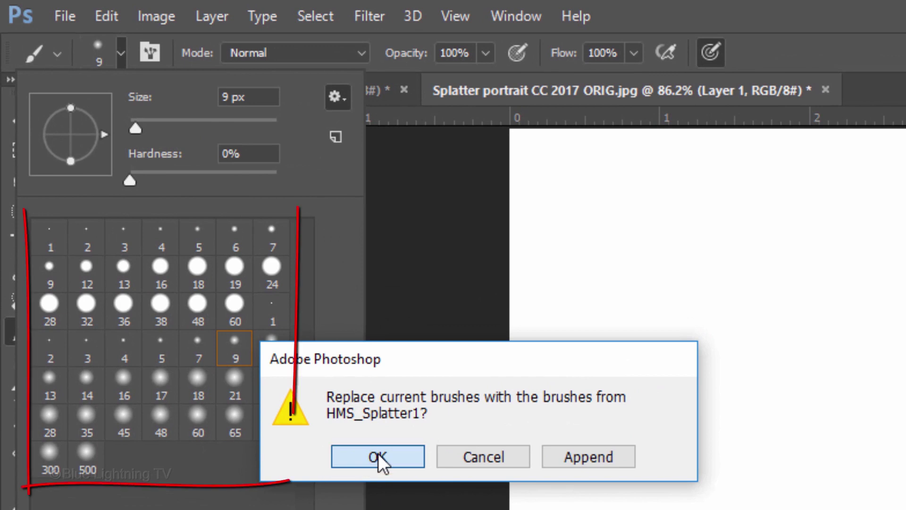
{"action": "left_click", "coordinate": [378, 456]}
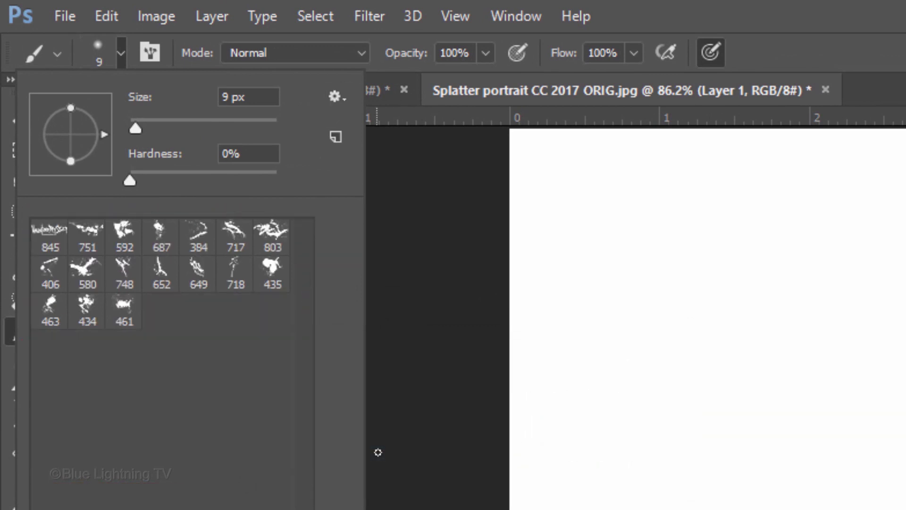
Step: Show the brushes as large thumbnails and choose splatter brush 717
{"action": "left_click", "coordinate": [336, 97]}
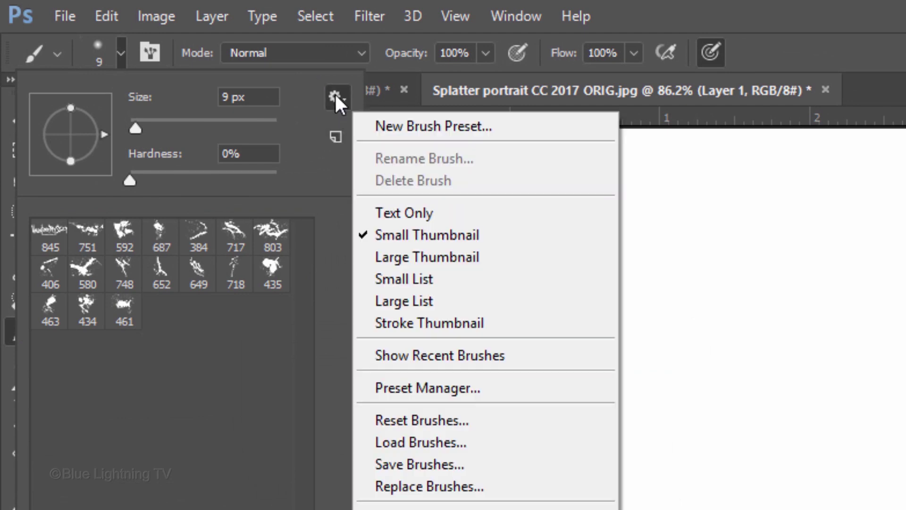
{"action": "left_click", "coordinate": [389, 257]}
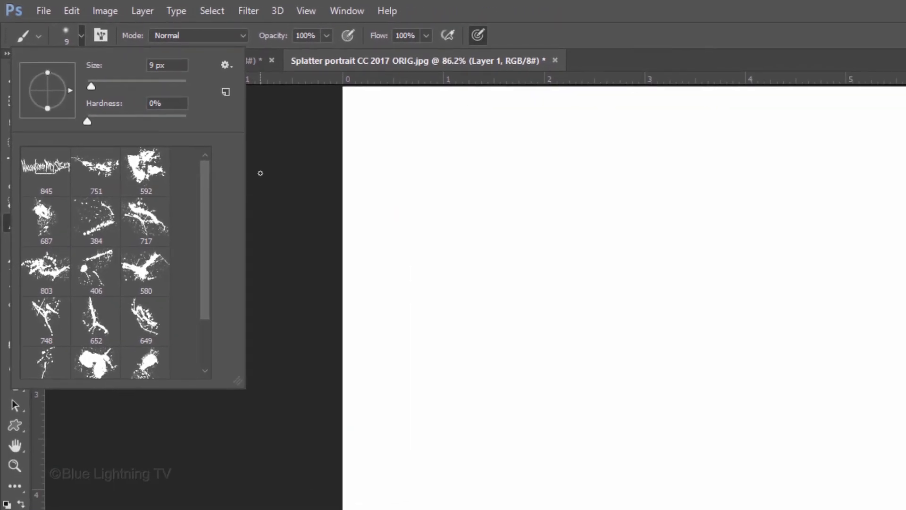
{"action": "left_click_drag", "start_coordinate": [237, 387], "coordinate": [238, 387]}
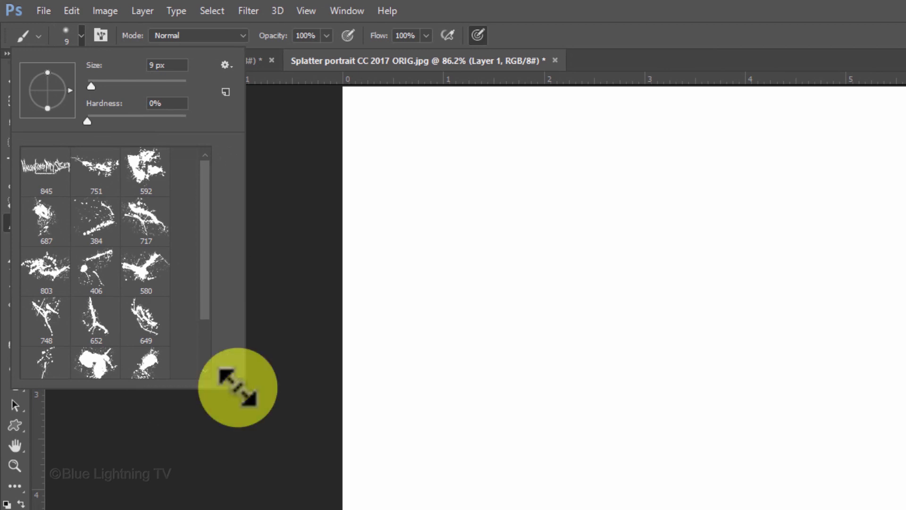
{"action": "left_click_drag", "start_coordinate": [238, 386], "coordinate": [237, 475]}
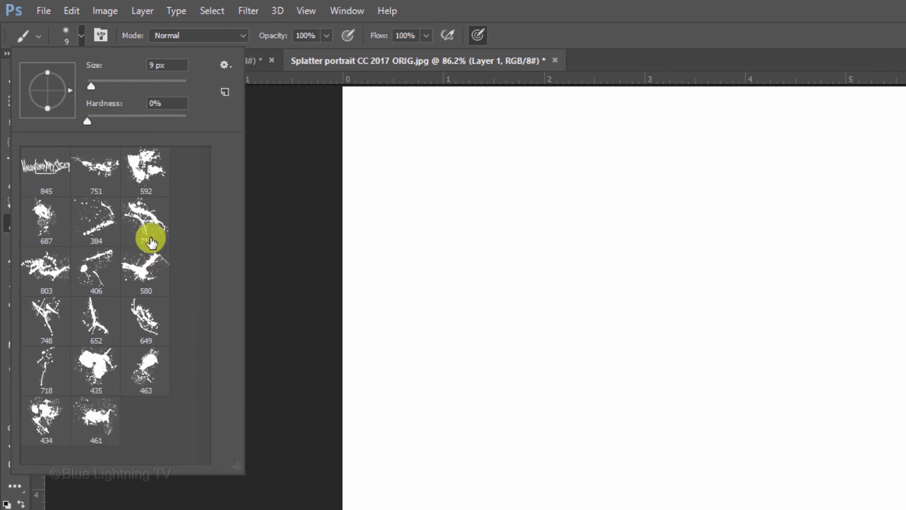
{"action": "left_click", "coordinate": [147, 217]}
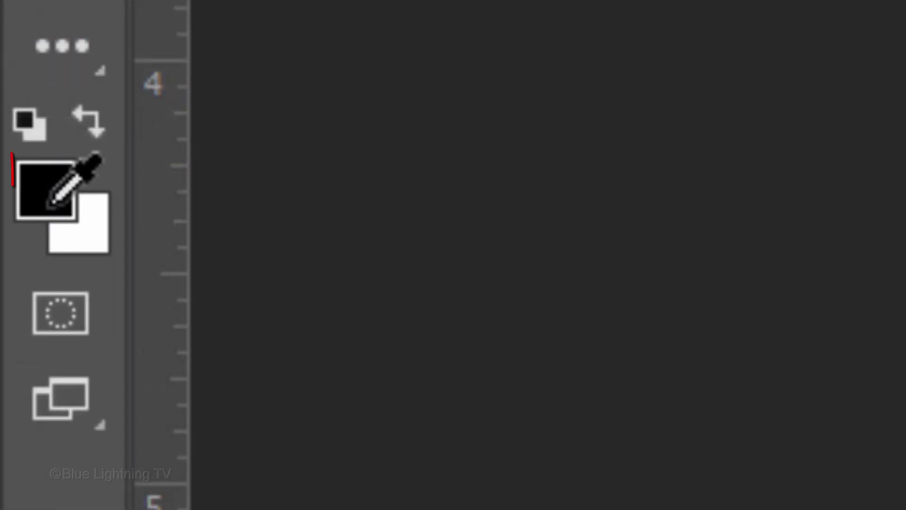
Step: Stamp a red (#ff0000) splatter onto Layer 1
{"action": "left_click", "coordinate": [45, 189]}
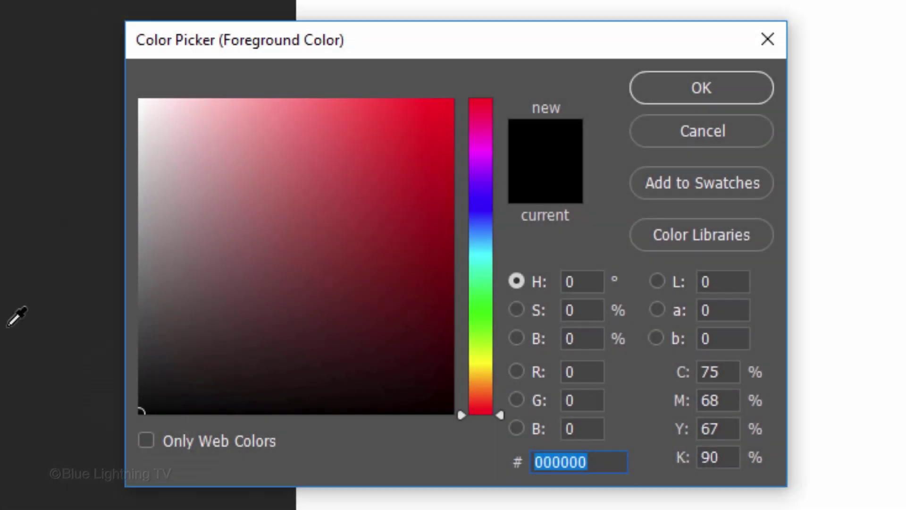
{"action": "type", "text": "ff0000"}
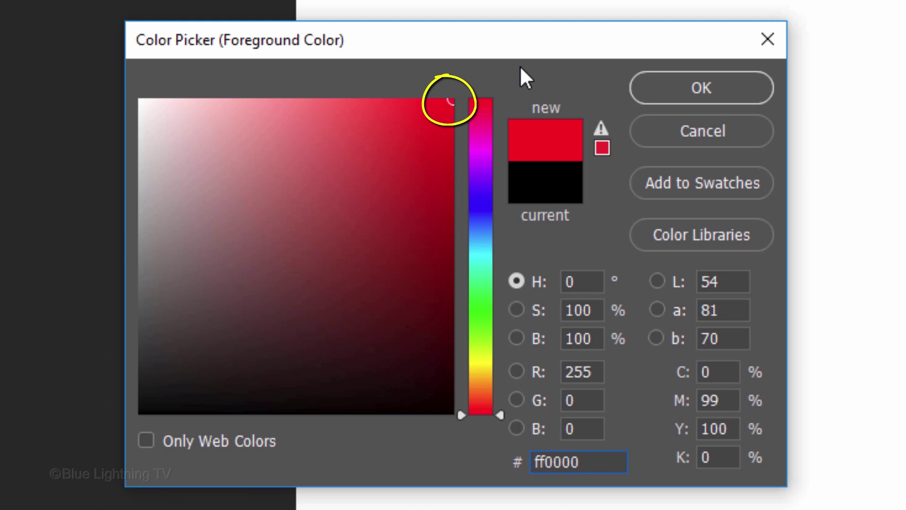
{"action": "left_click", "coordinate": [695, 94]}
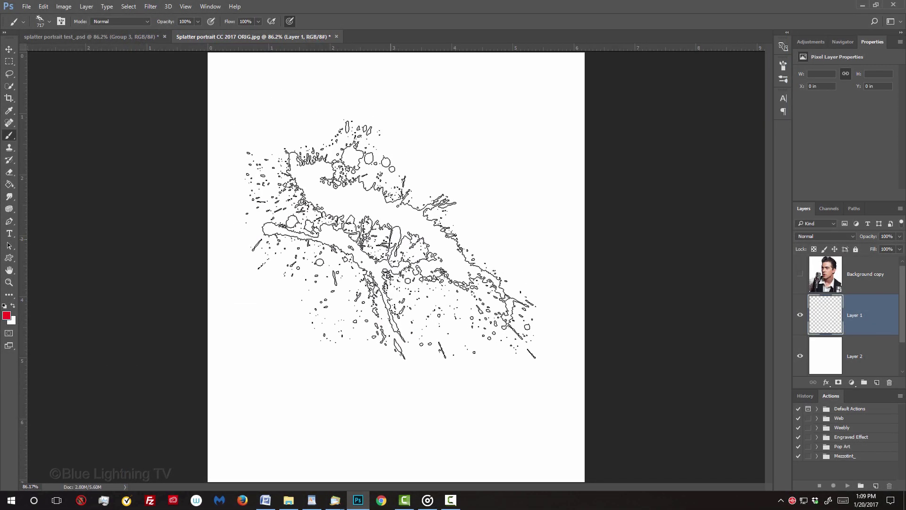
{"action": "left_click", "coordinate": [400, 242]}
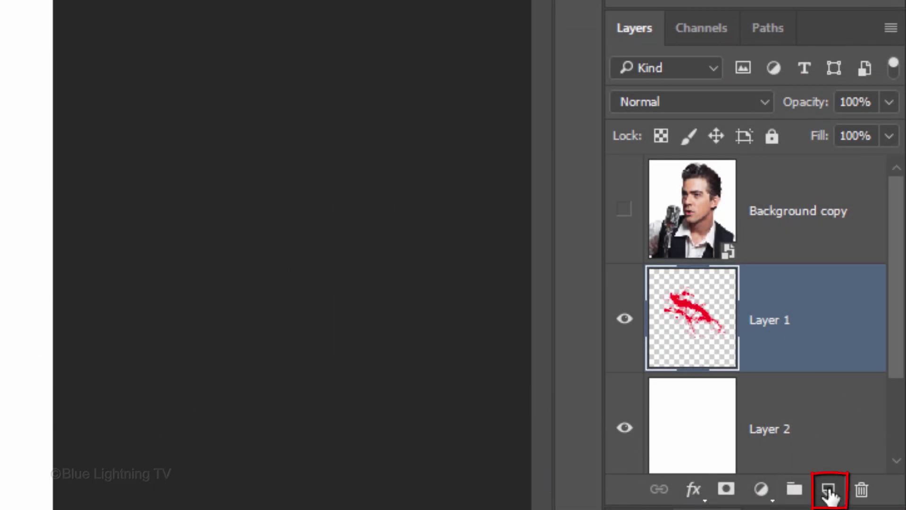
Step: Add three new empty layers above it
{"action": "left_click", "coordinate": [829, 491]}
{"action": "left_click", "coordinate": [829, 491]}
{"action": "left_click", "coordinate": [828, 492]}
{"action": "left_click", "coordinate": [827, 492]}
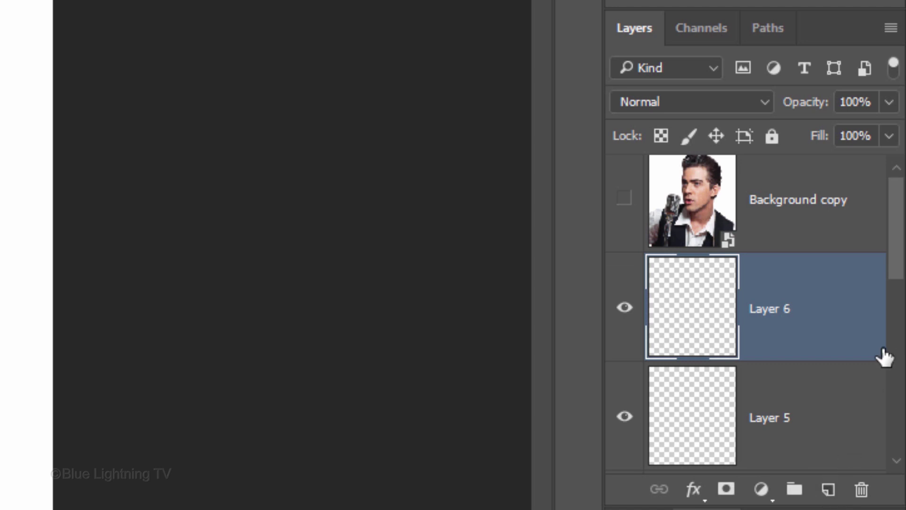
Step: Stamp a magenta (#ff00de) splatter with brush 751 rotated about 30 degrees
{"action": "left_click_drag", "start_coordinate": [887, 269], "coordinate": [870, 404]}
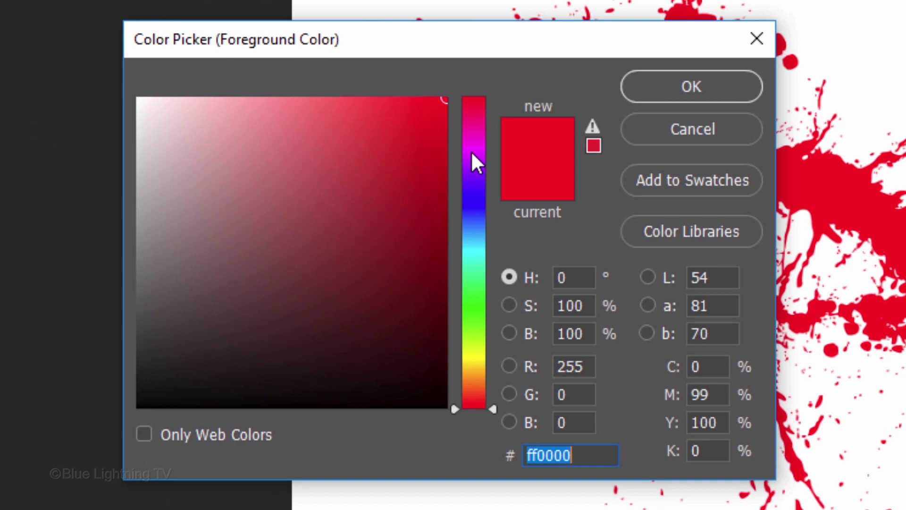
{"action": "left_click", "coordinate": [473, 143]}
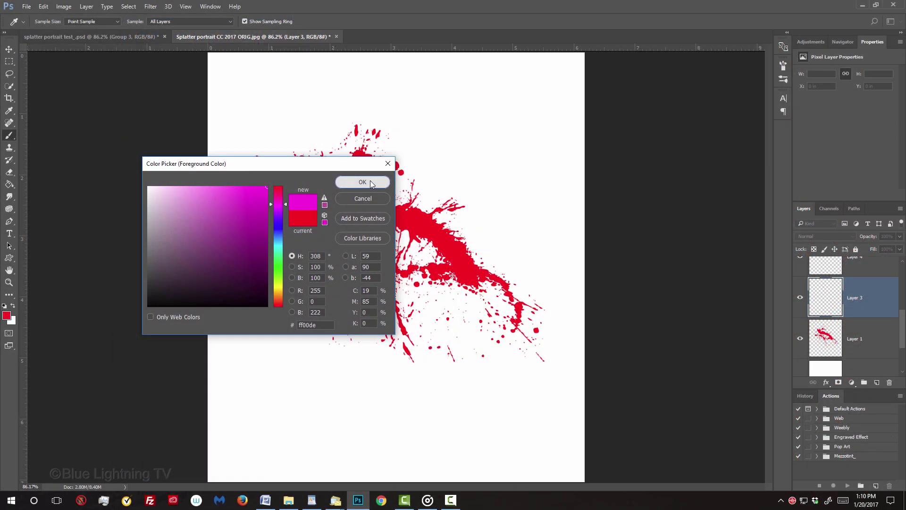
{"action": "left_click", "coordinate": [370, 183]}
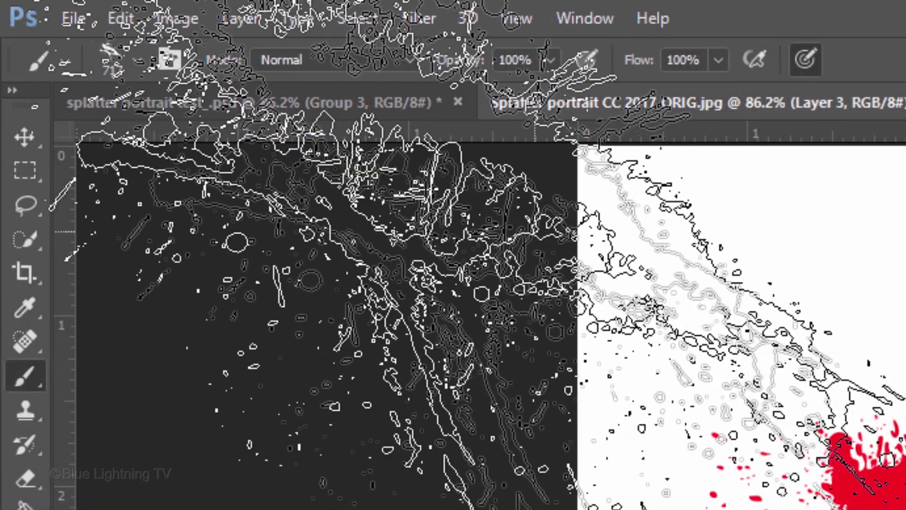
{"action": "left_click", "coordinate": [133, 59]}
{"action": "left_click", "coordinate": [168, 303]}
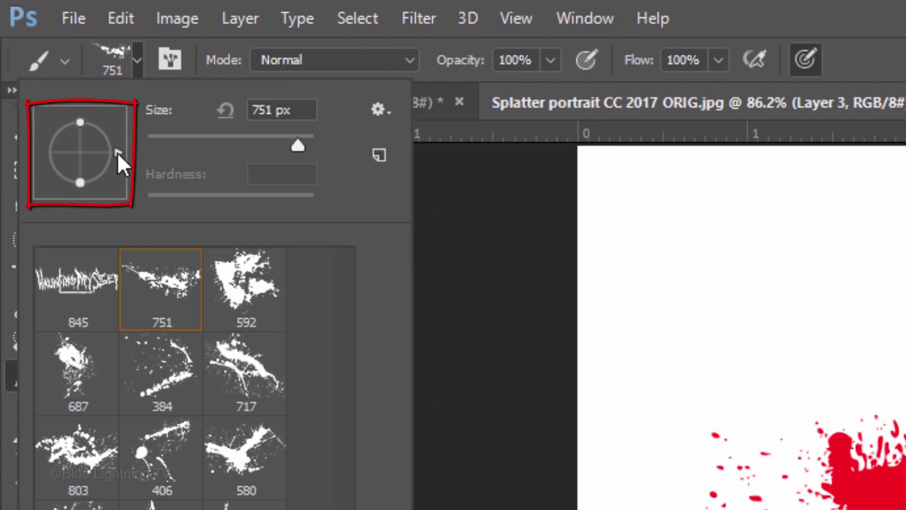
{"action": "left_click_drag", "start_coordinate": [117, 152], "coordinate": [89, 178]}
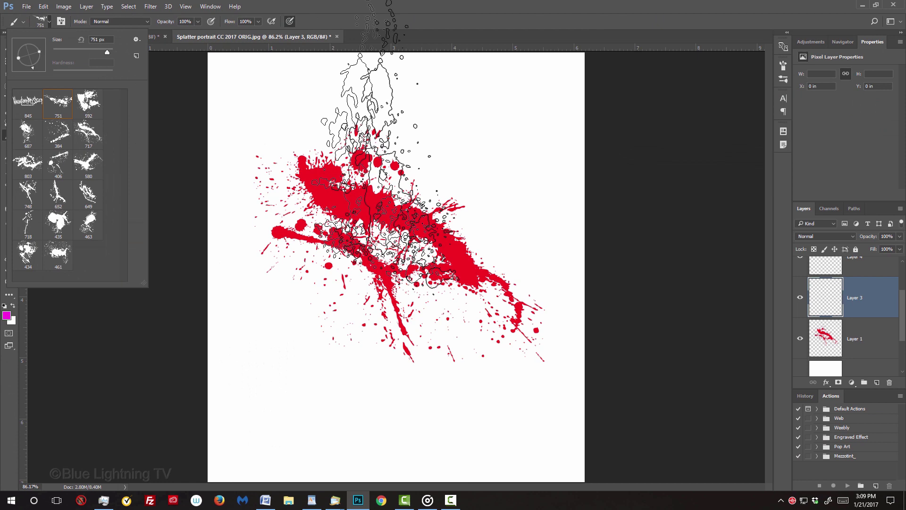
{"action": "left_click", "coordinate": [495, 198]}
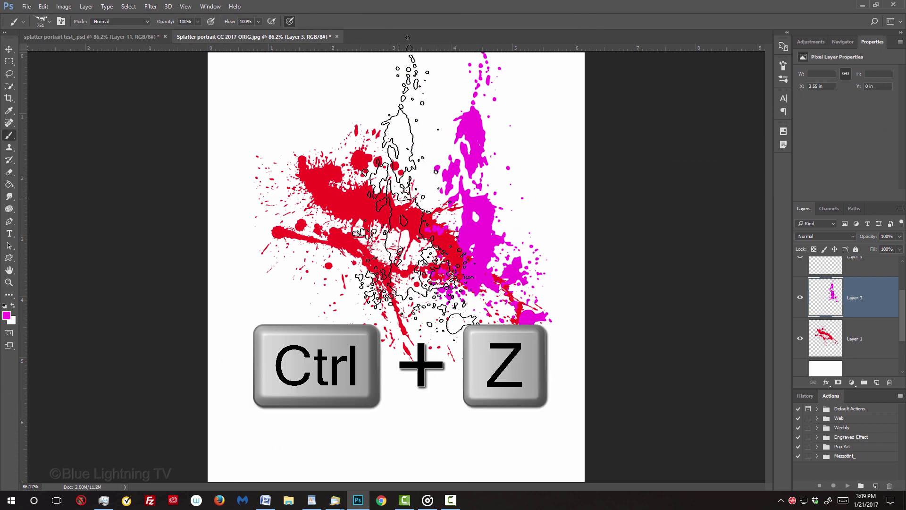
Step: Undo it, retry with a horizontal, flattened elliptical tip, then undo that too
{"action": "key", "text": "ctrl+z"}
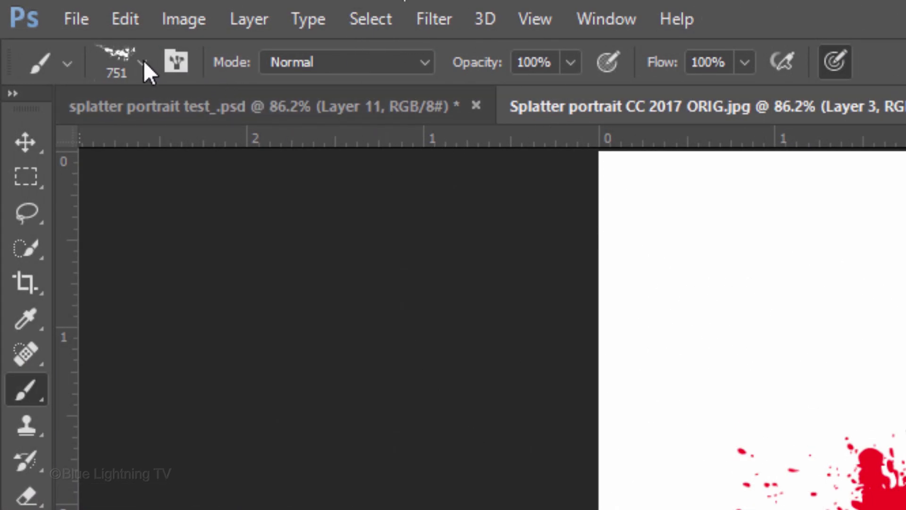
{"action": "left_click", "coordinate": [142, 62]}
{"action": "left_click_drag", "start_coordinate": [99, 202], "coordinate": [127, 189]}
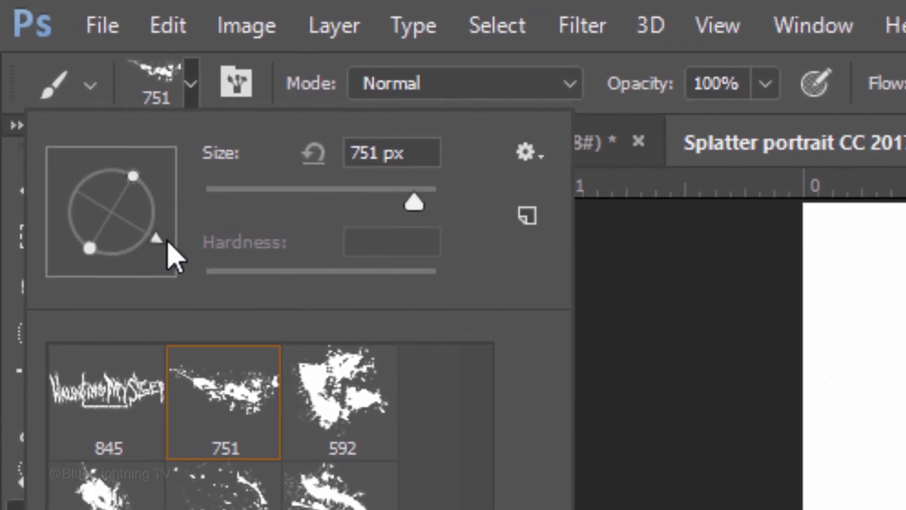
{"action": "left_click_drag", "start_coordinate": [167, 241], "coordinate": [184, 218]}
{"action": "left_click", "coordinate": [108, 171]}
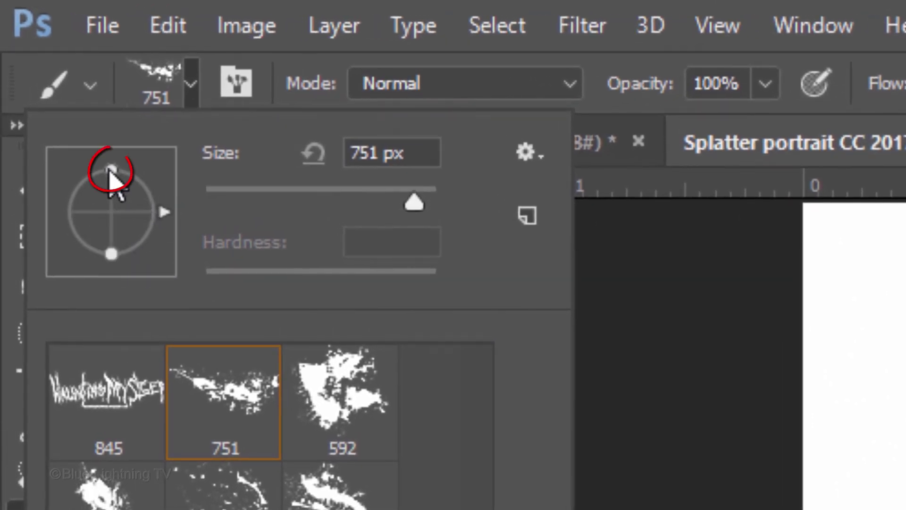
{"action": "left_click_drag", "start_coordinate": [109, 171], "coordinate": [109, 208]}
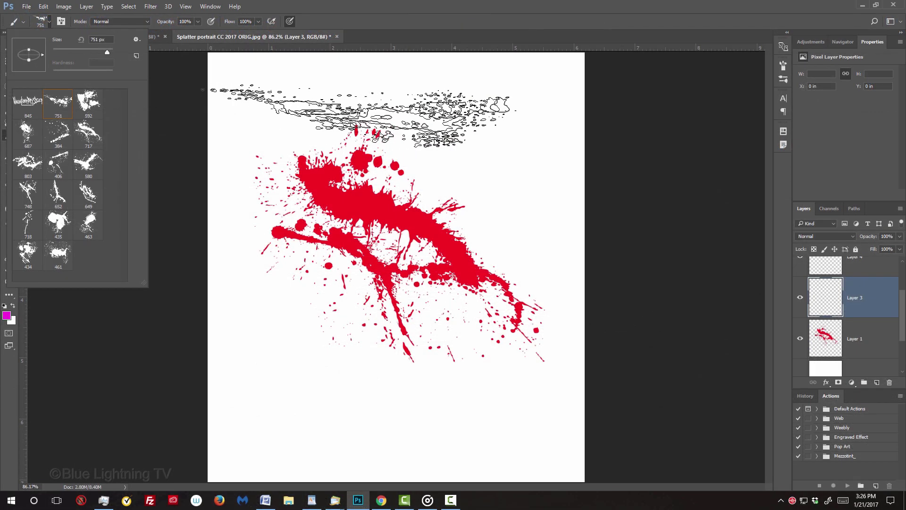
{"action": "left_click", "coordinate": [397, 112]}
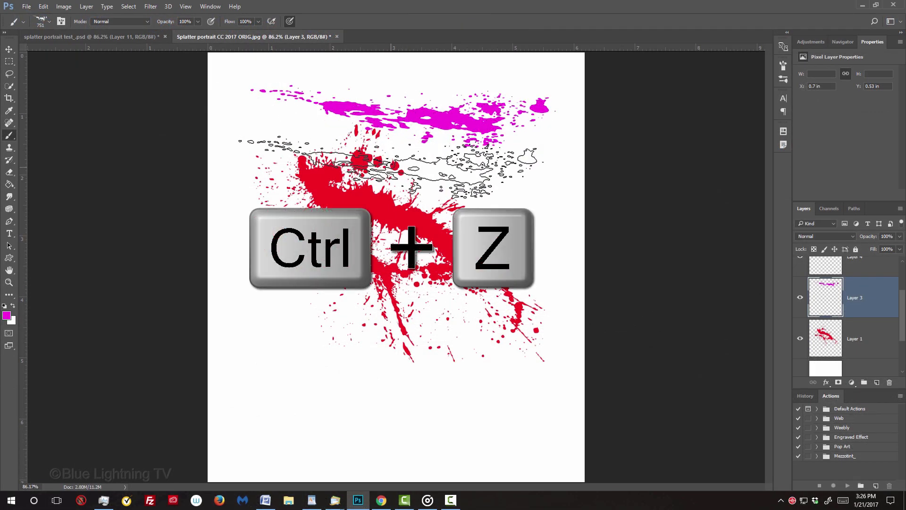
{"action": "key", "text": "ctrl+z"}
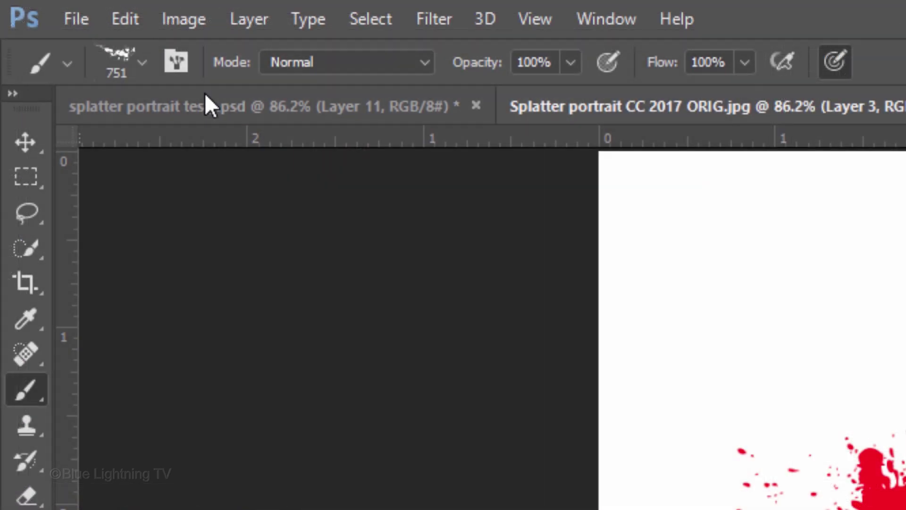
Step: Restore the brush tip to a full circle and stamp the final magenta splatter
{"action": "left_click", "coordinate": [142, 53]}
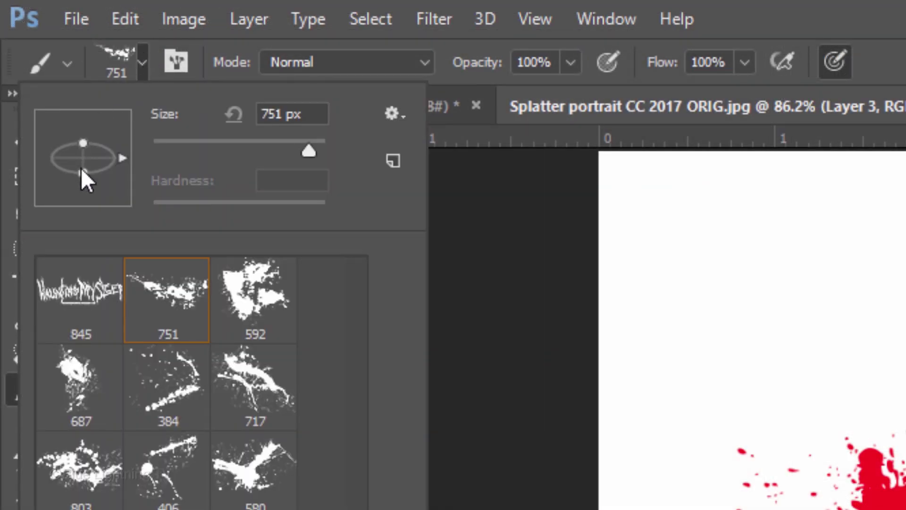
{"action": "left_click_drag", "start_coordinate": [80, 169], "coordinate": [81, 207]}
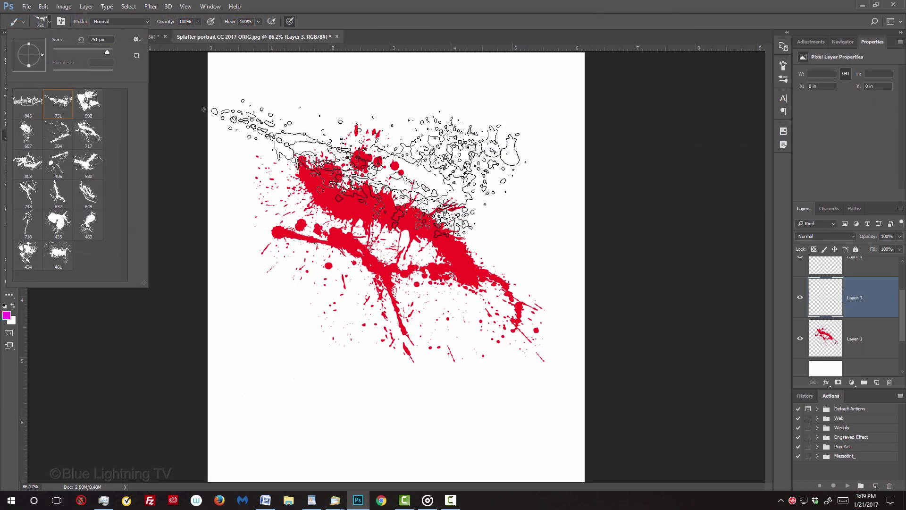
{"action": "left_click", "coordinate": [406, 184]}
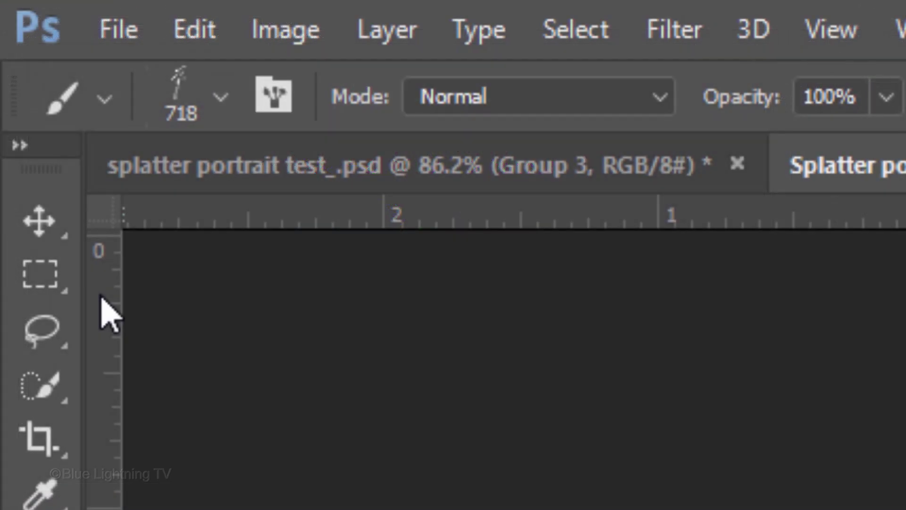
Step: Select the splatter layers Layer 1 through Layer 6 and group them as Group 1
{"action": "left_click", "coordinate": [9, 49]}
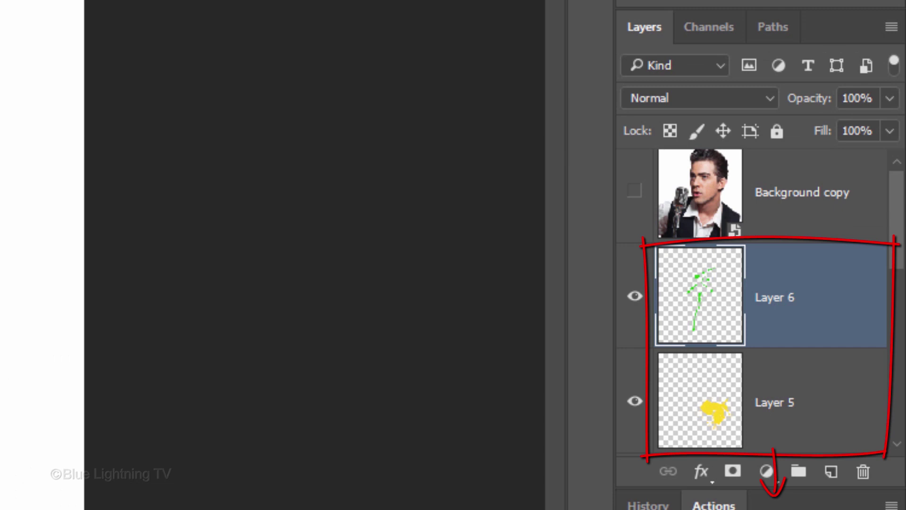
{"action": "scroll", "coordinate": [883, 249], "scroll_direction": "down", "scroll_amount": 3}
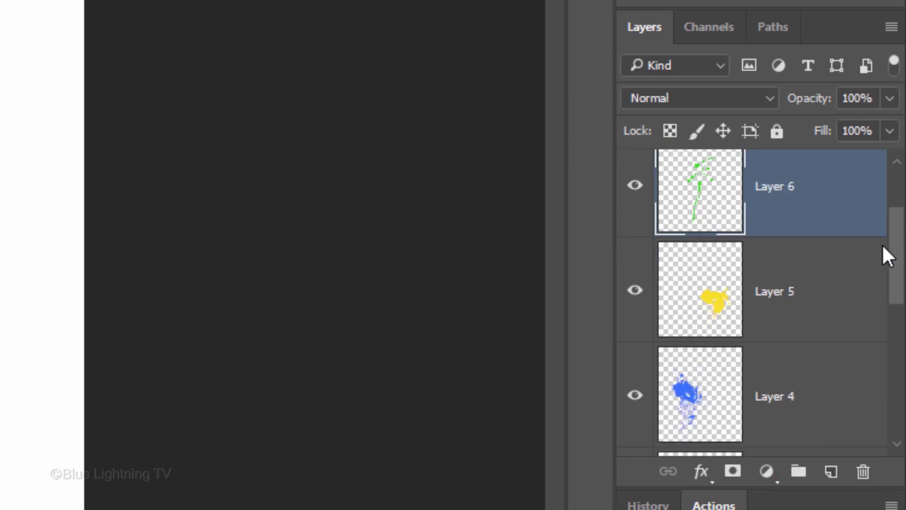
{"action": "scroll", "coordinate": [878, 283], "scroll_direction": "down", "scroll_amount": 6}
{"action": "scroll", "coordinate": [868, 330], "scroll_direction": "down", "scroll_amount": 1}
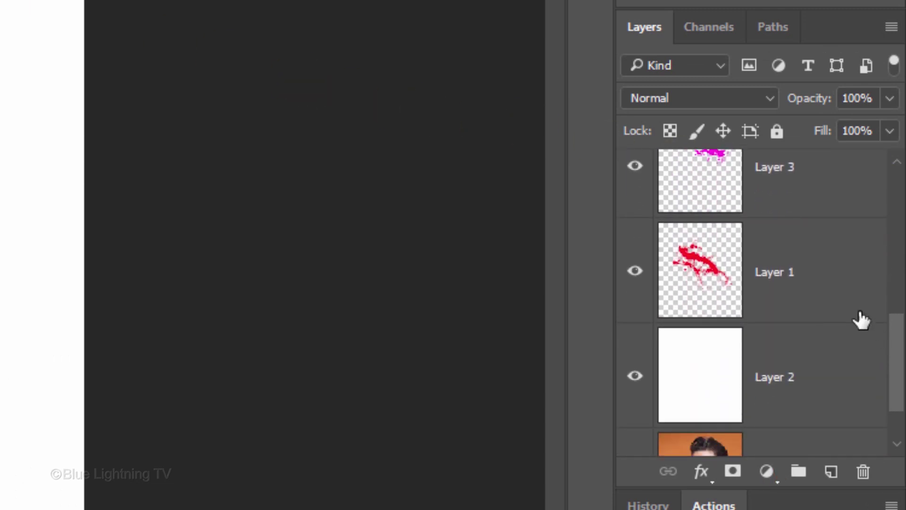
{"action": "left_click", "coordinate": [820, 285], "text": "shift"}
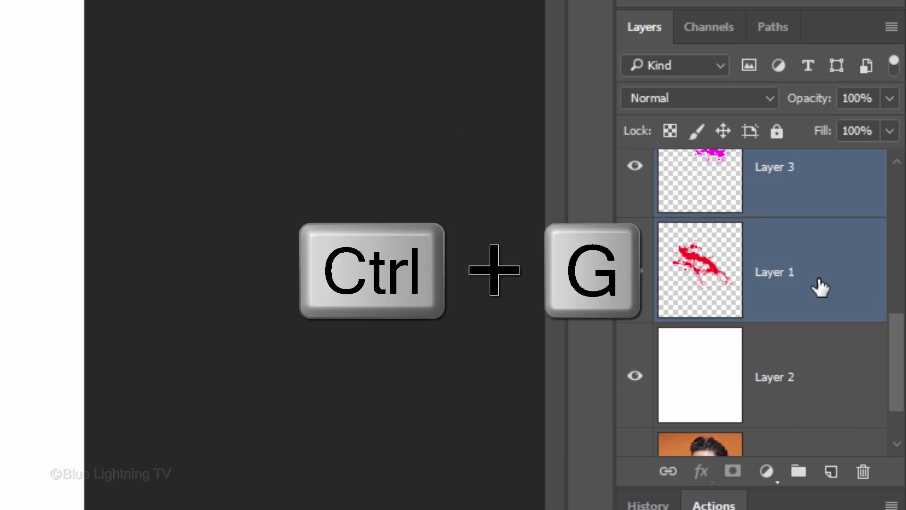
{"action": "key", "text": "ctrl+g"}
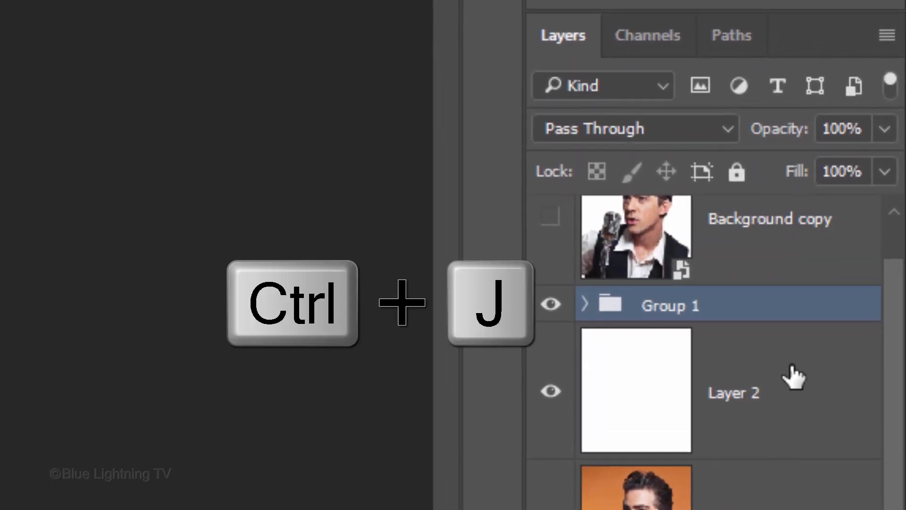
Step: Duplicate Group 1 twice, creating Group 1 copy and Group 1 copy 2
{"action": "key", "text": "ctrl+j"}
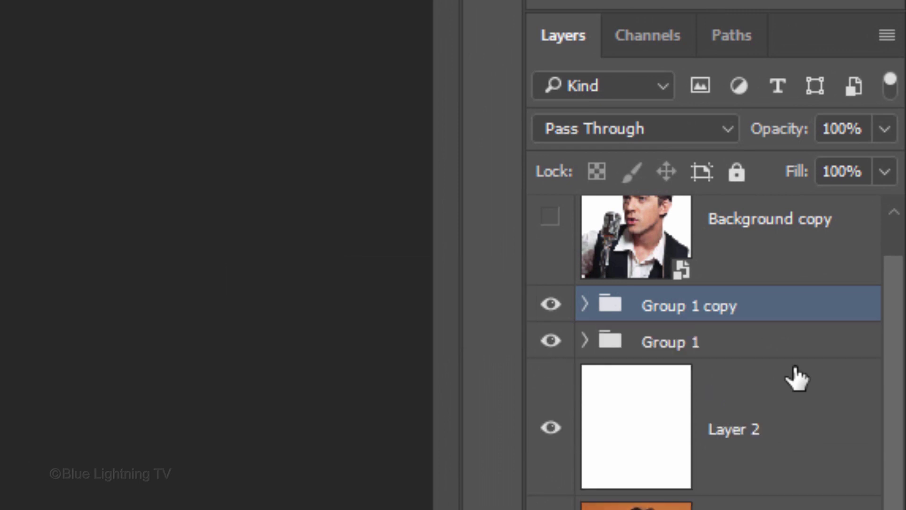
{"action": "key", "text": "ctrl+j"}
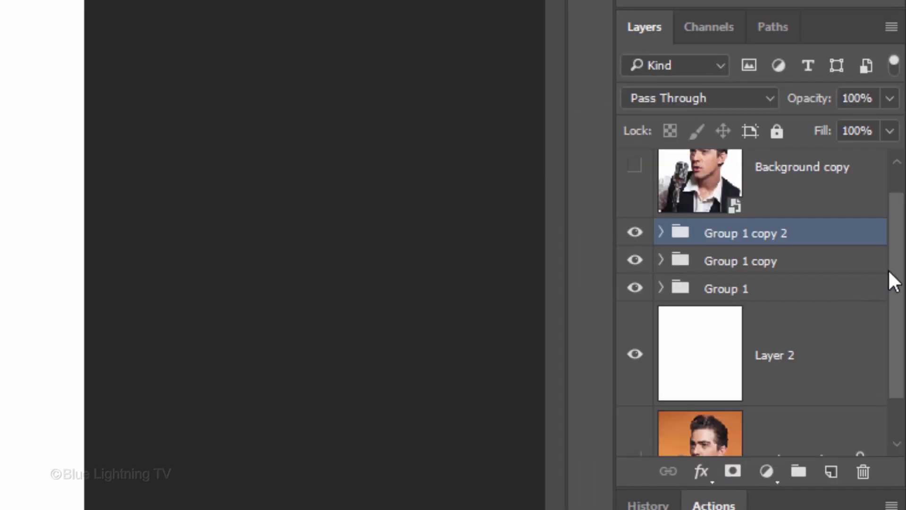
{"action": "left_click_drag", "start_coordinate": [893, 282], "coordinate": [895, 179]}
Step: Show Background copy, apply Threshold at level 128, then select all and copy the canvas
{"action": "left_click", "coordinate": [634, 205]}
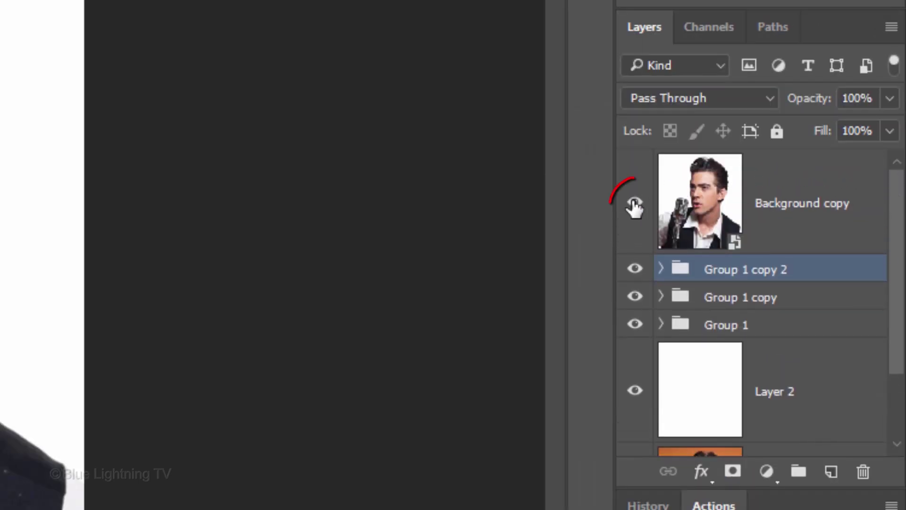
{"action": "left_click", "coordinate": [706, 205]}
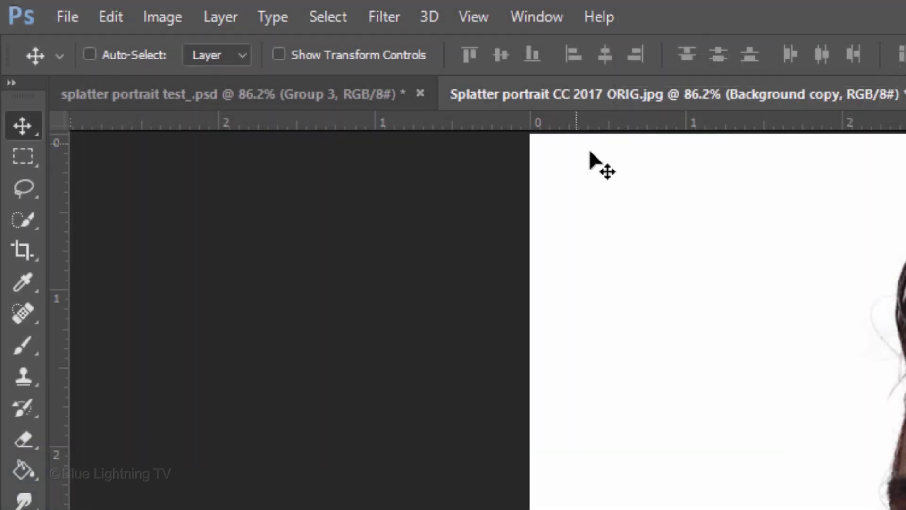
{"action": "left_click", "coordinate": [161, 18]}
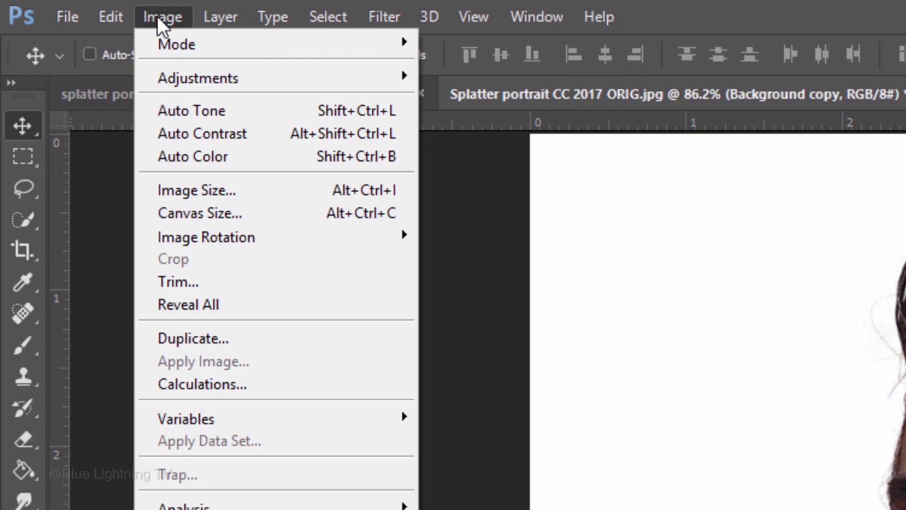
{"action": "mouse_move", "coordinate": [283, 81]}
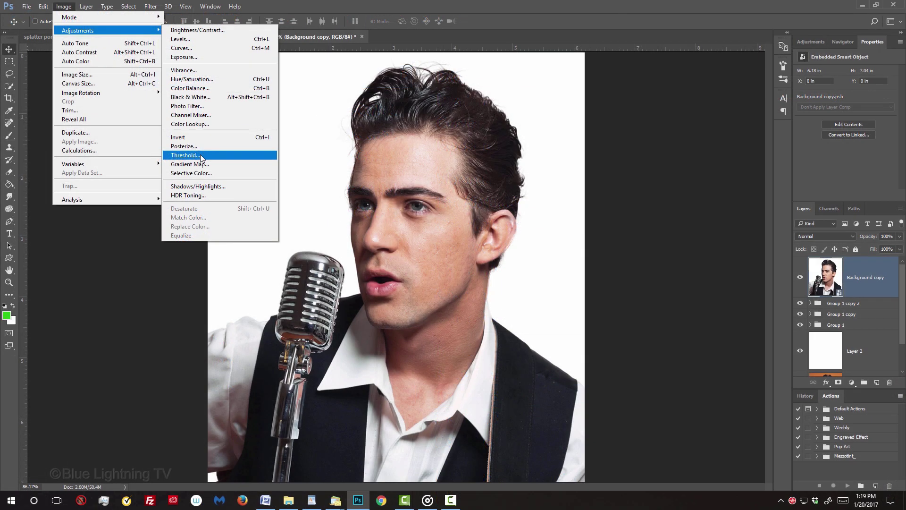
{"action": "left_click", "coordinate": [508, 401]}
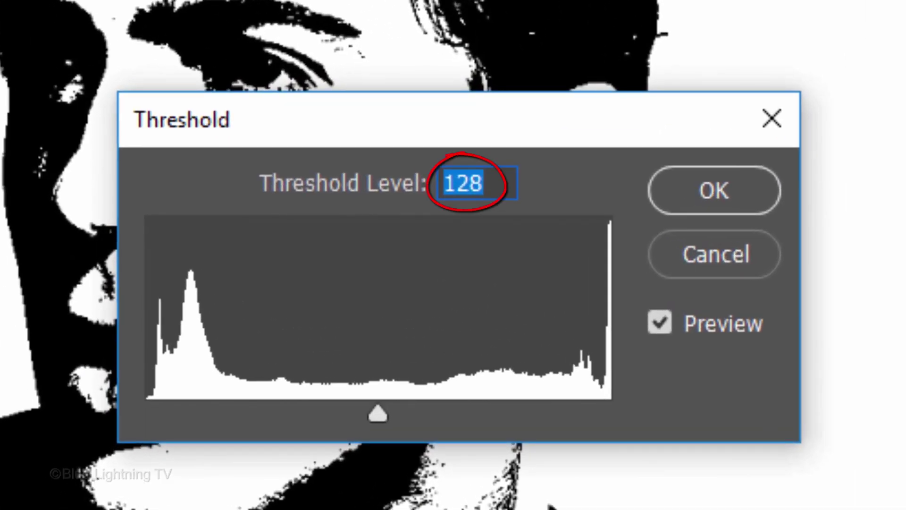
{"action": "left_click", "coordinate": [718, 193]}
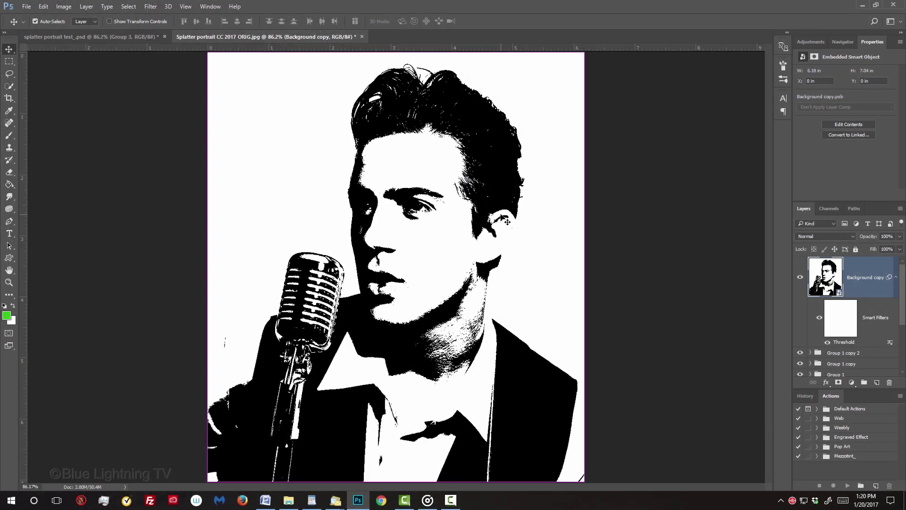
{"action": "key", "text": "ctrl+a"}
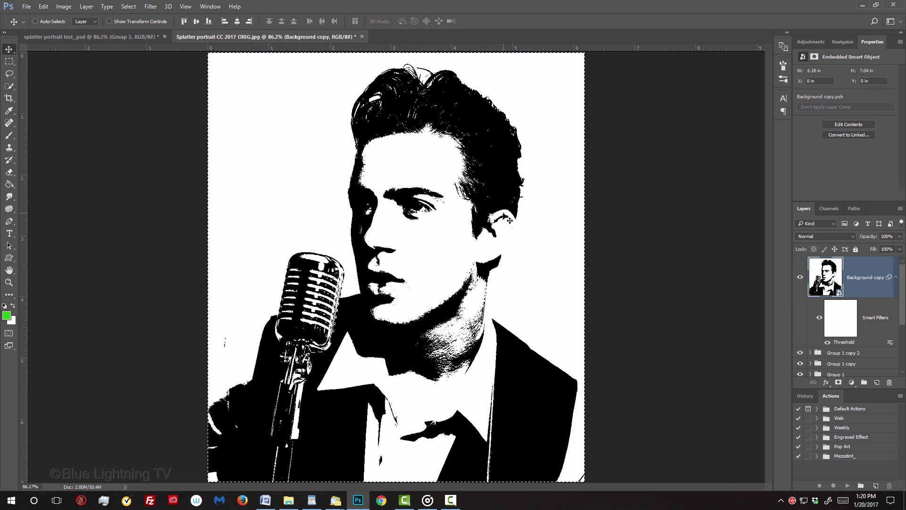
{"action": "key", "text": "ctrl+c"}
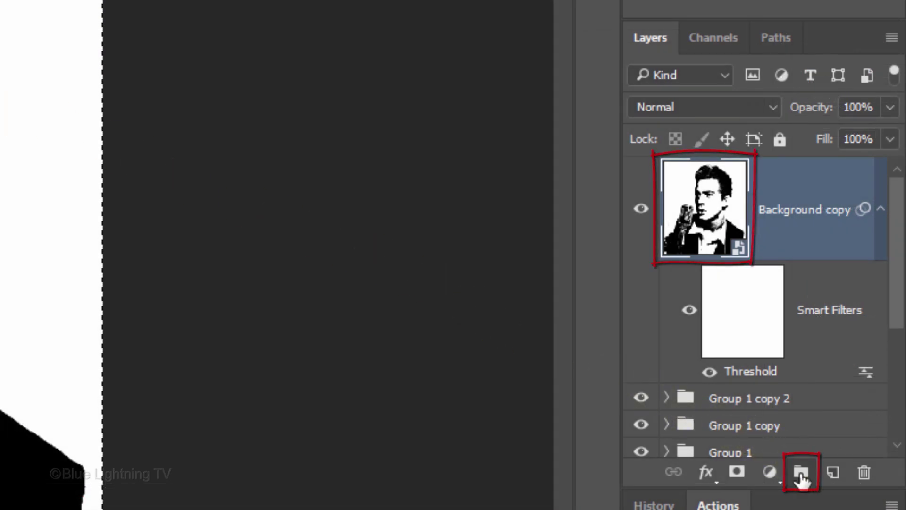
Step: Group Background copy as Group 2, paste the portrait into its mask, deselect, and invert it
{"action": "left_click", "coordinate": [800, 474], "text": "shift"}
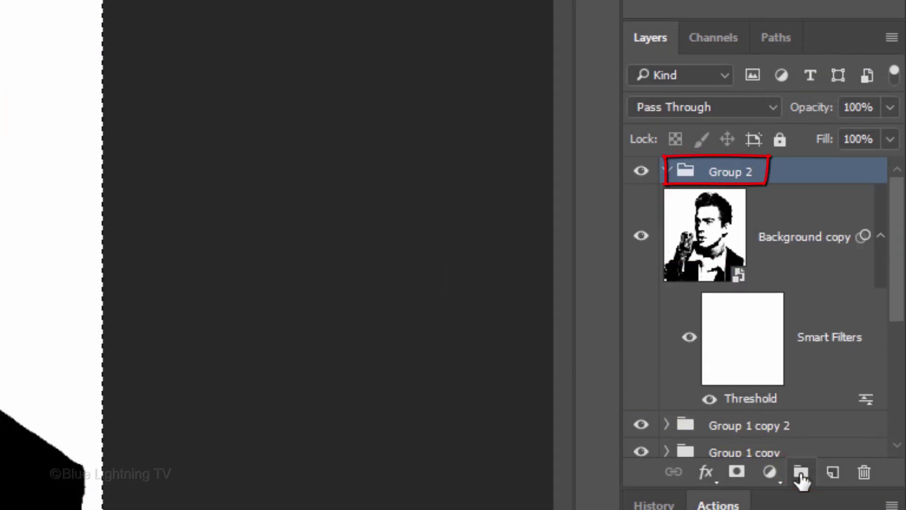
{"action": "left_click", "coordinate": [735, 477]}
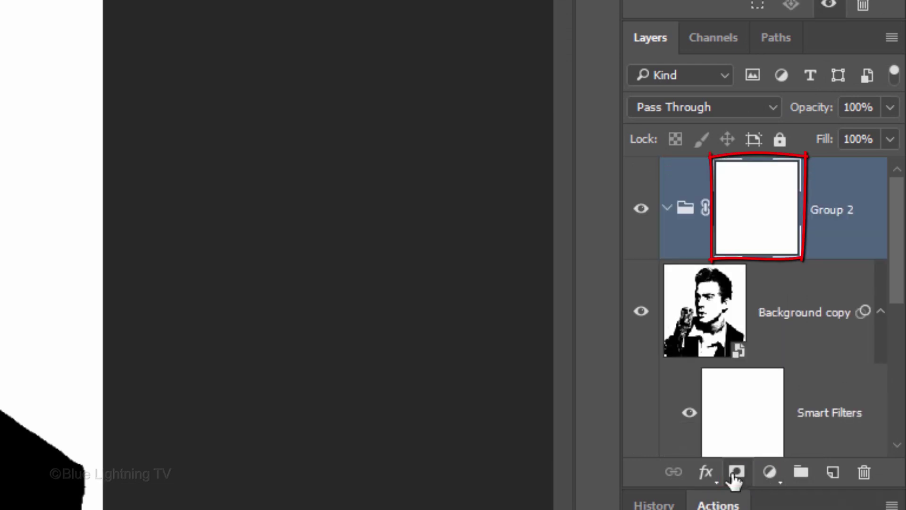
{"action": "left_click", "coordinate": [748, 212], "text": "alt"}
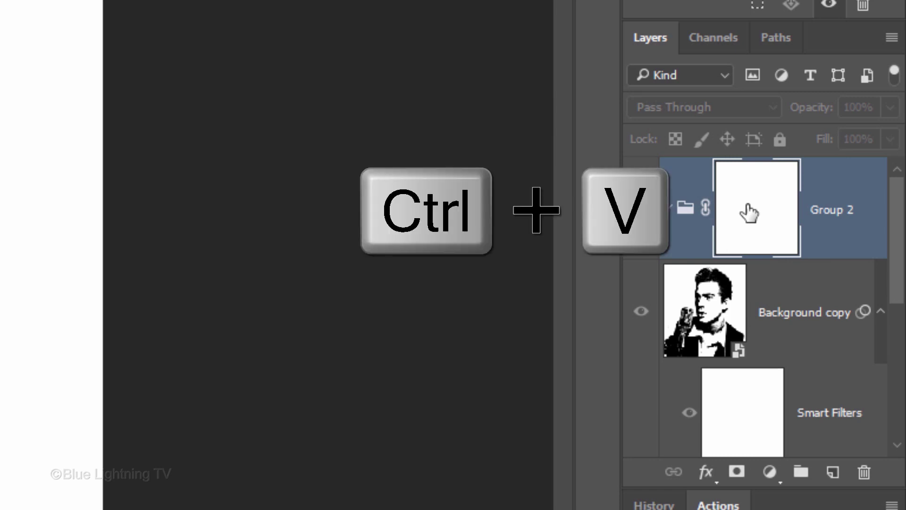
{"action": "key", "text": "ctrl+v"}
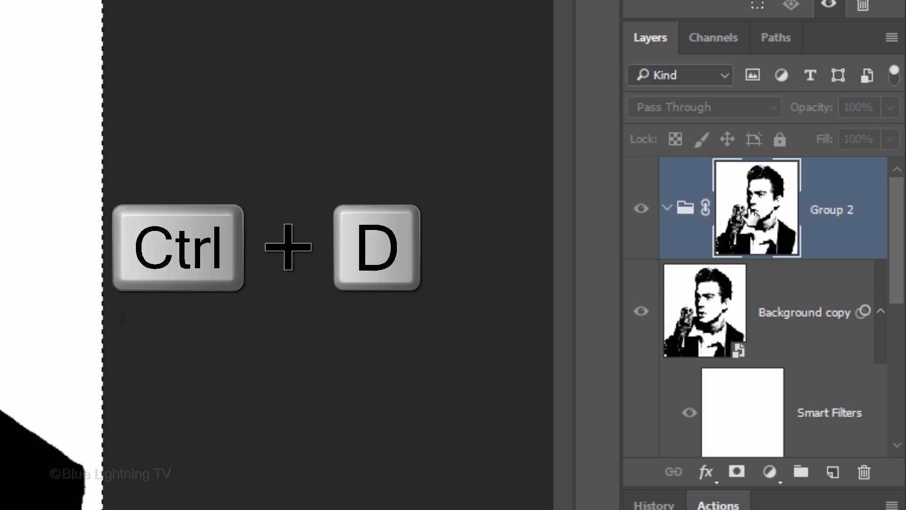
{"action": "key", "text": "ctrl+d"}
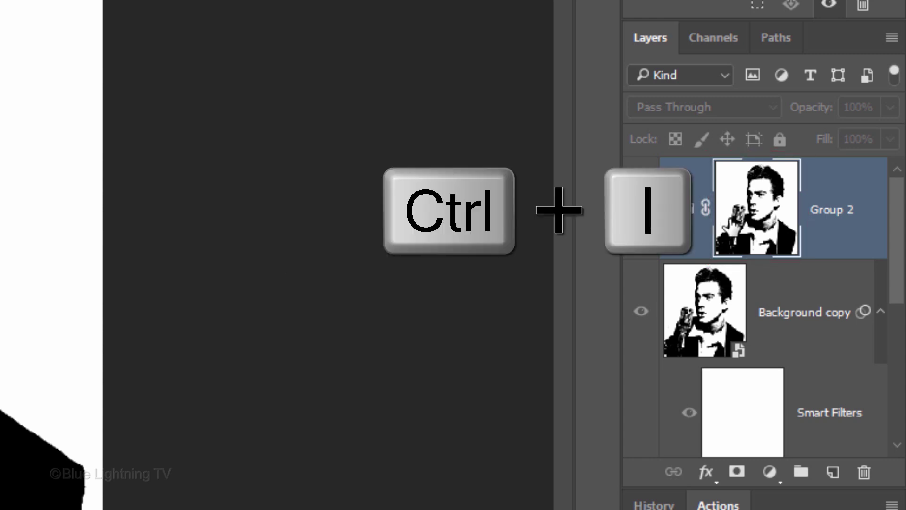
{"action": "key", "text": "ctrl+i"}
{"action": "left_click_drag", "start_coordinate": [896, 256], "coordinate": [892, 340]}
Step: Move Group 1 and its two copies into Group 2, then hide Background copy
{"action": "left_click", "coordinate": [833, 307]}
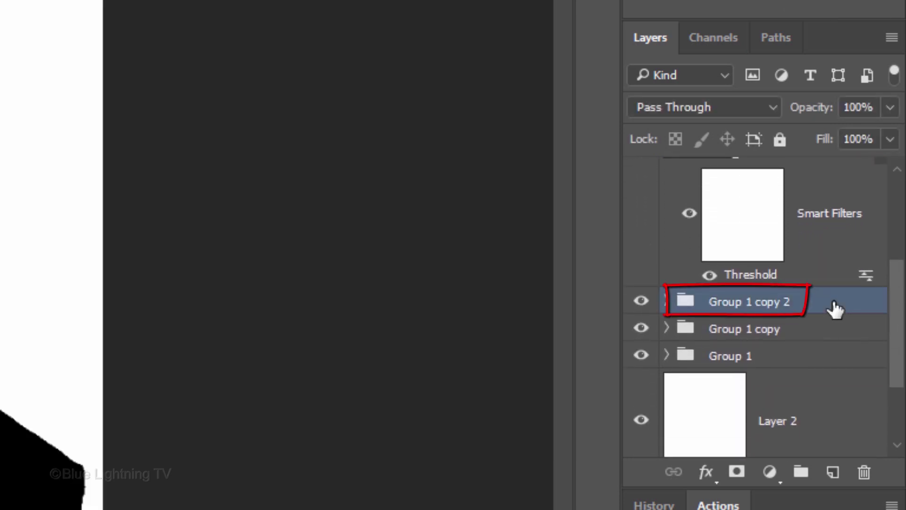
{"action": "left_click", "coordinate": [826, 361], "text": "shift"}
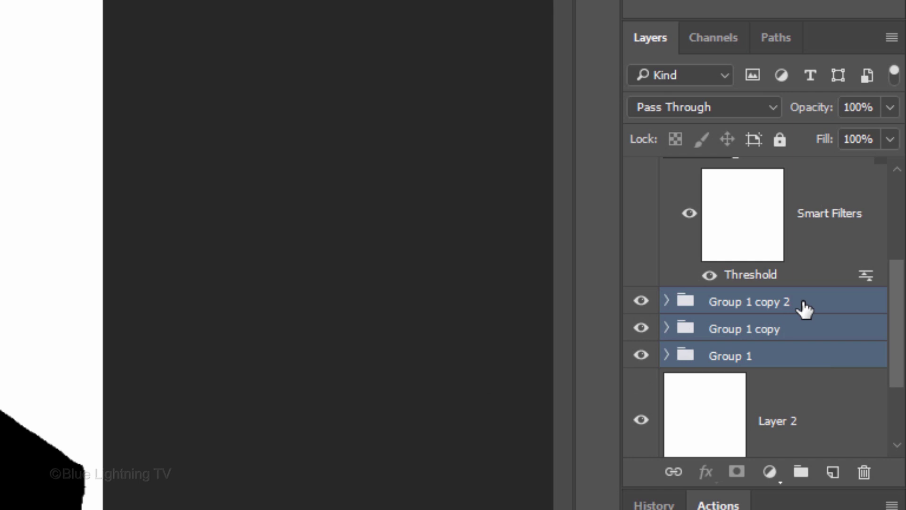
{"action": "left_click_drag", "start_coordinate": [809, 308], "coordinate": [684, 215]}
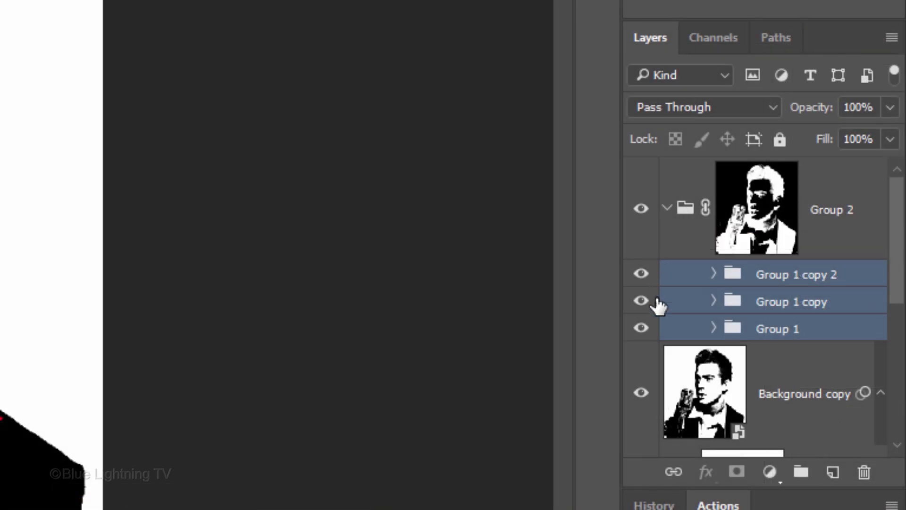
{"action": "left_click", "coordinate": [640, 394]}
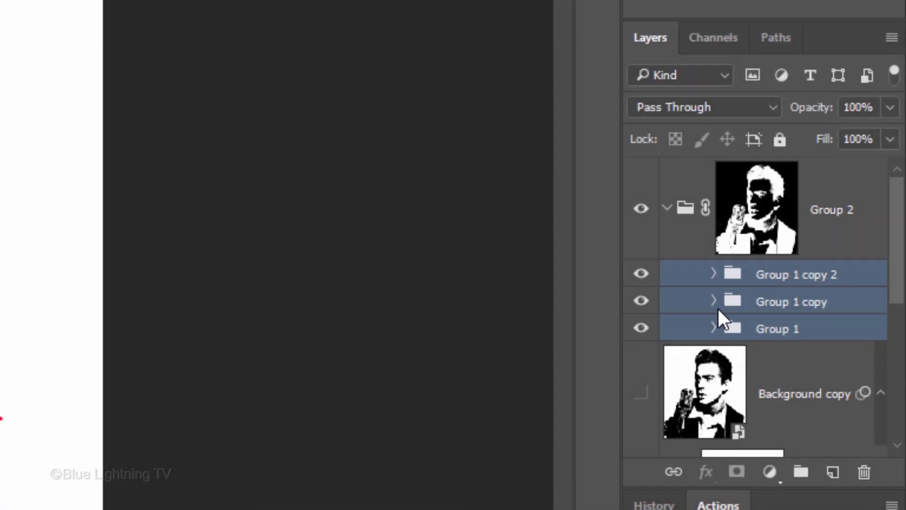
Step: Scale the Group 1 copy splatters to about 127% and rotate them -155.2°
{"action": "left_click", "coordinate": [729, 297]}
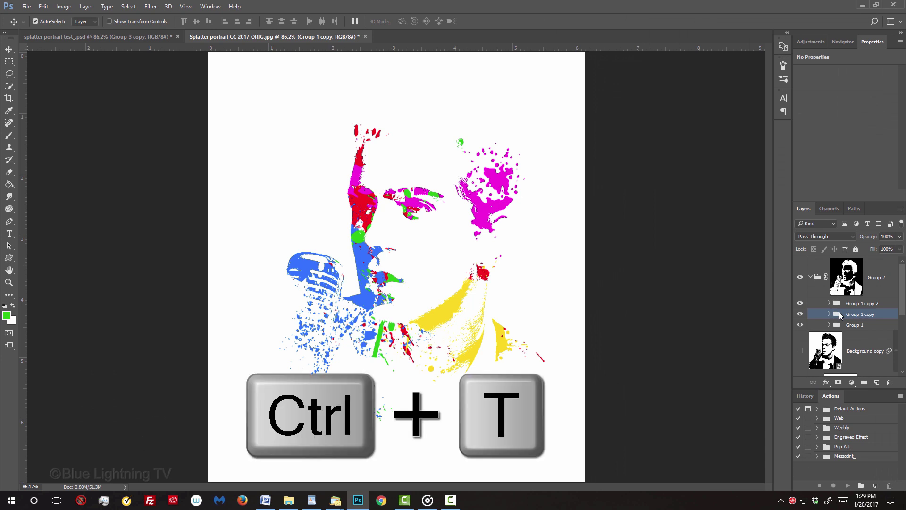
{"action": "key", "text": "ctrl+t"}
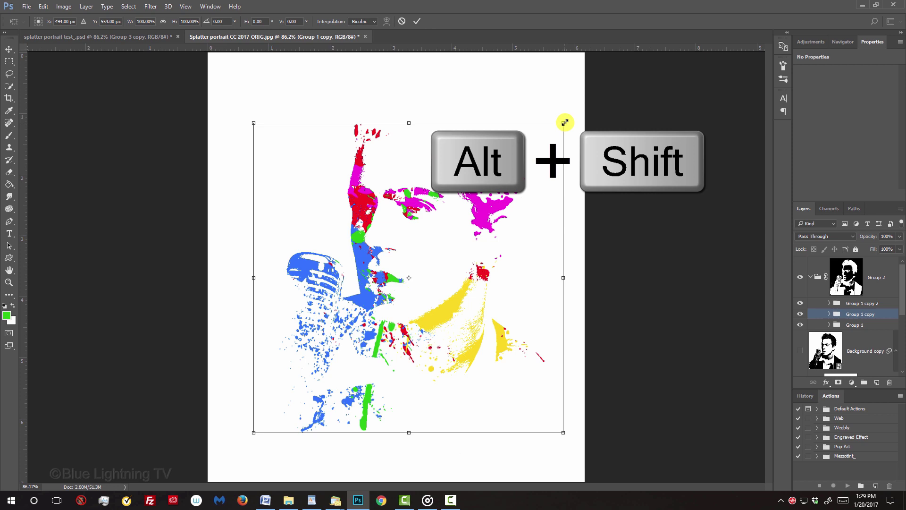
{"action": "left_click_drag", "start_coordinate": [565, 123], "coordinate": [614, 85]}
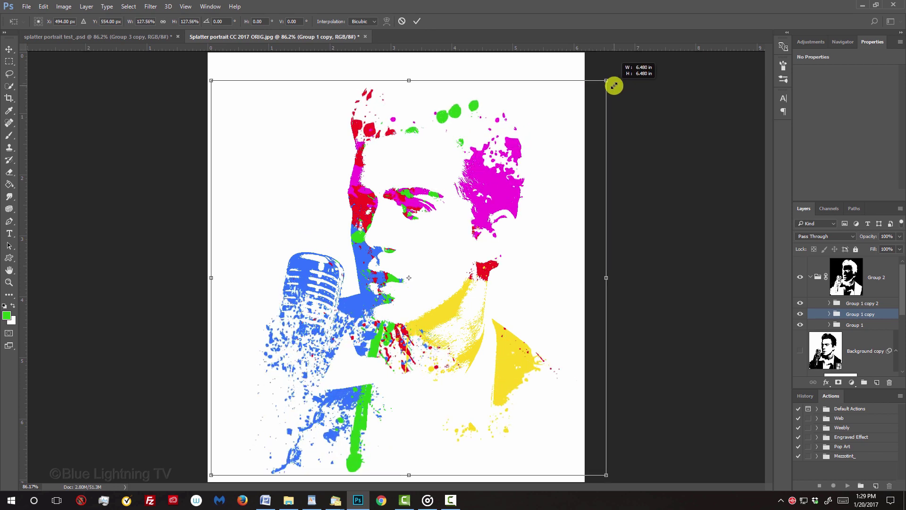
{"action": "left_click_drag", "start_coordinate": [614, 85], "coordinate": [264, 339]}
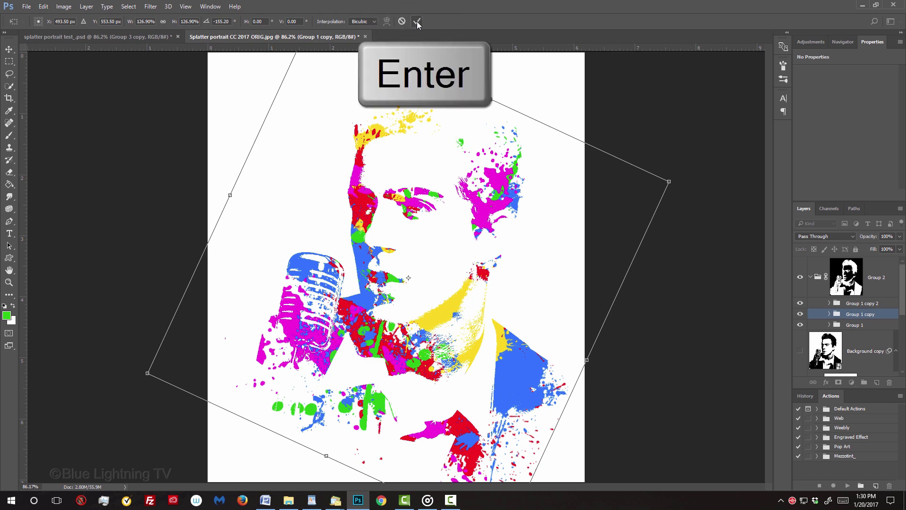
{"action": "key", "text": "Return"}
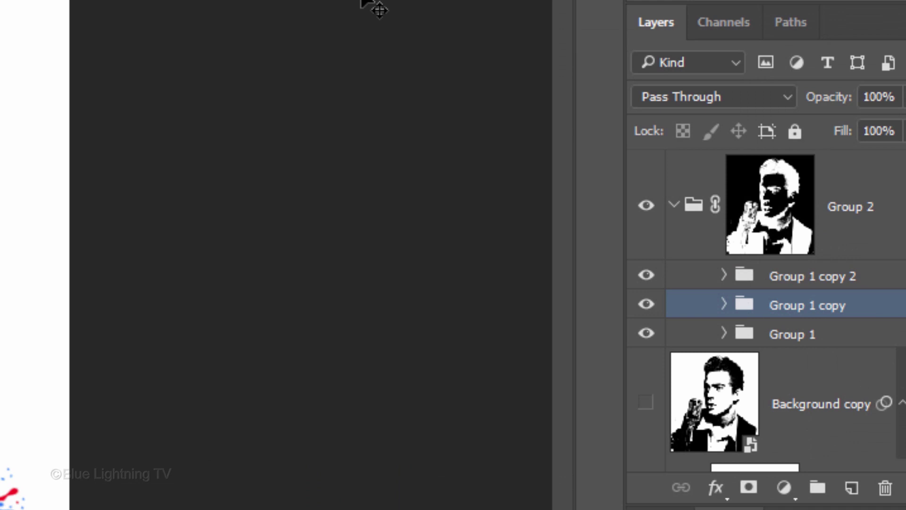
Step: Set Group 1 copy's blend mode to Hard Light
{"action": "left_click", "coordinate": [820, 236]}
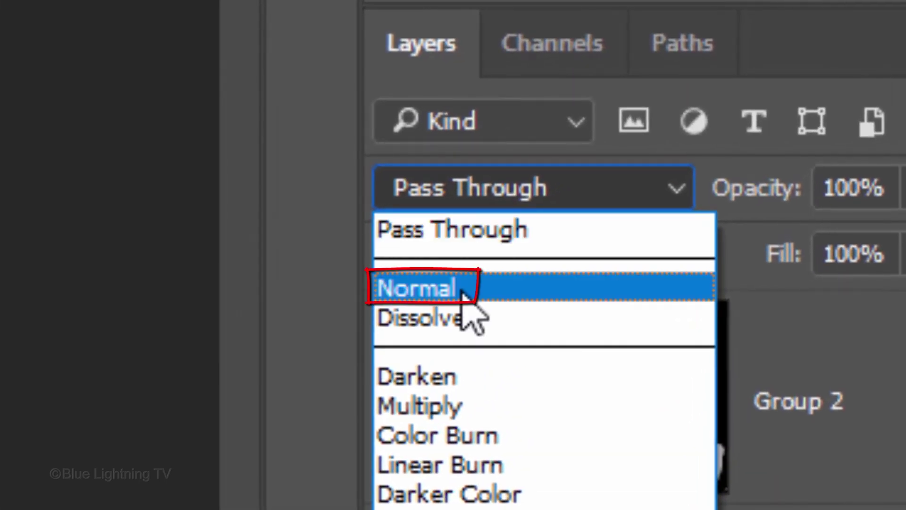
{"action": "left_click", "coordinate": [463, 291]}
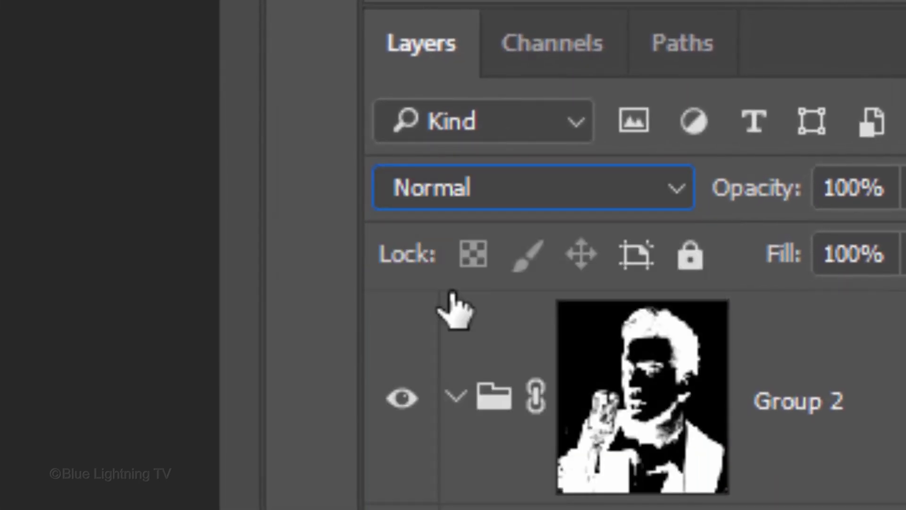
{"action": "key", "text": "Down"}
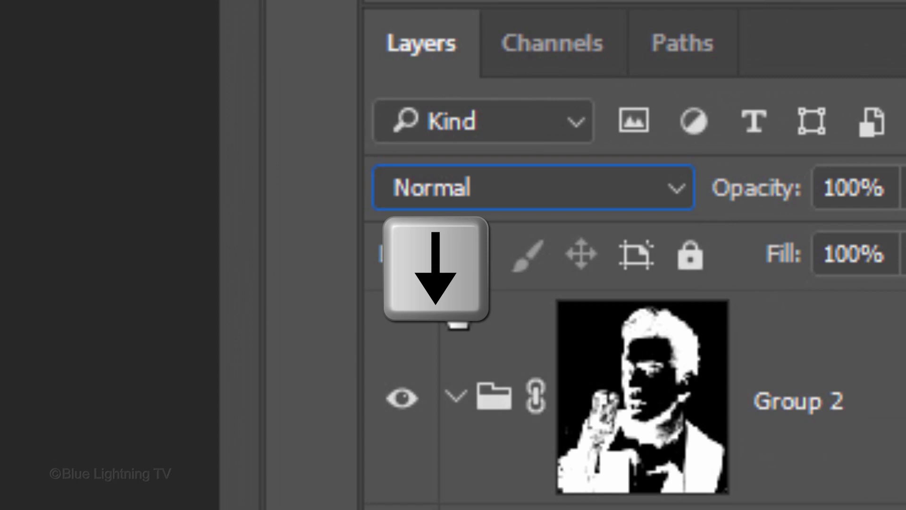
{"action": "key", "text": "Down"}
{"action": "key", "text": "Down"}
{"action": "key", "text": "Down"}
{"action": "key", "text": "Down"}
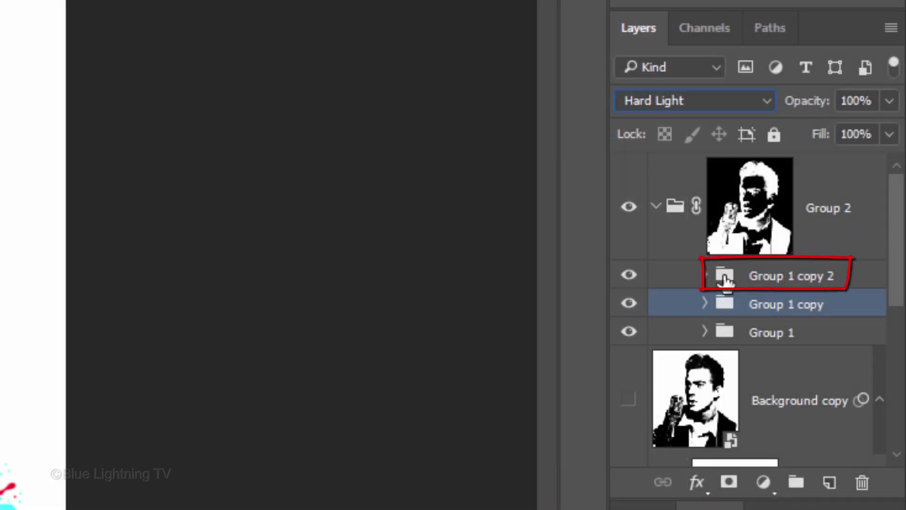
Step: Set Group 1 copy 2's blend mode to Subtract
{"action": "left_click", "coordinate": [725, 281]}
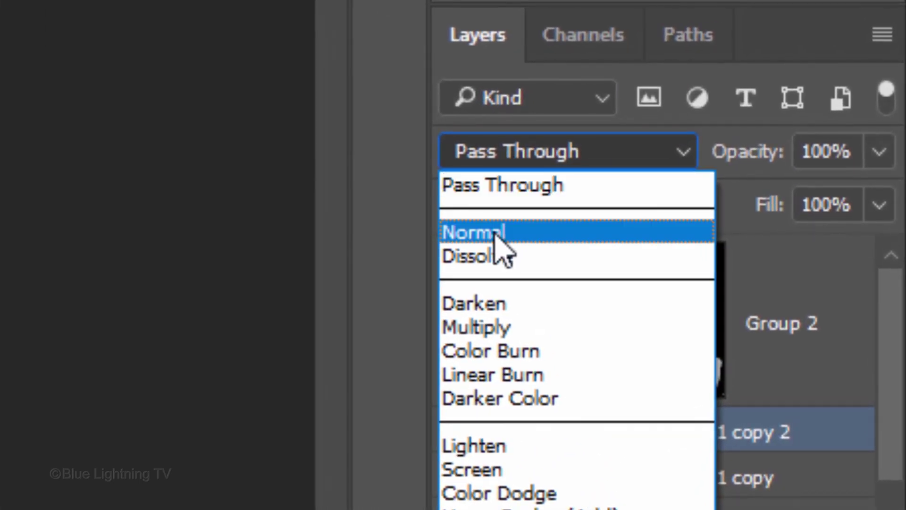
{"action": "left_click", "coordinate": [496, 234]}
{"action": "key", "text": "Down"}
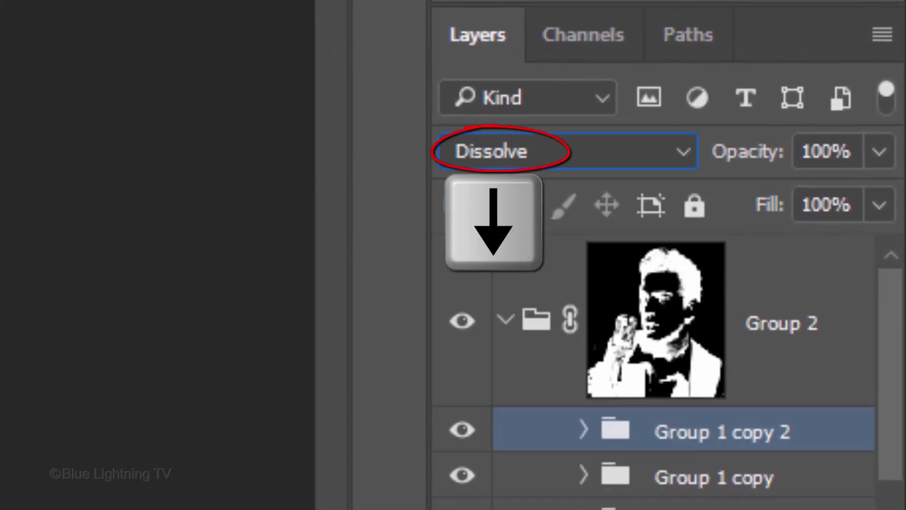
{"action": "key", "text": "Down"}
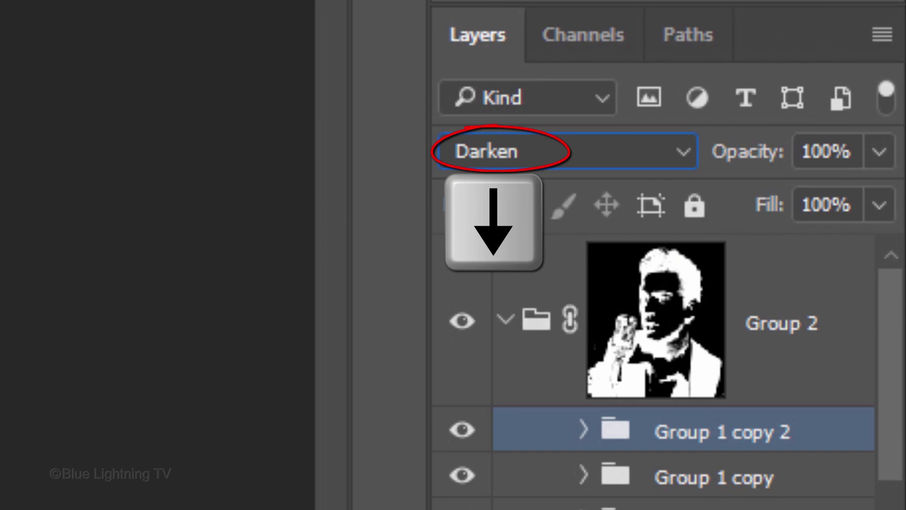
{"action": "key", "text": "Down"}
{"action": "key", "text": "Down"}
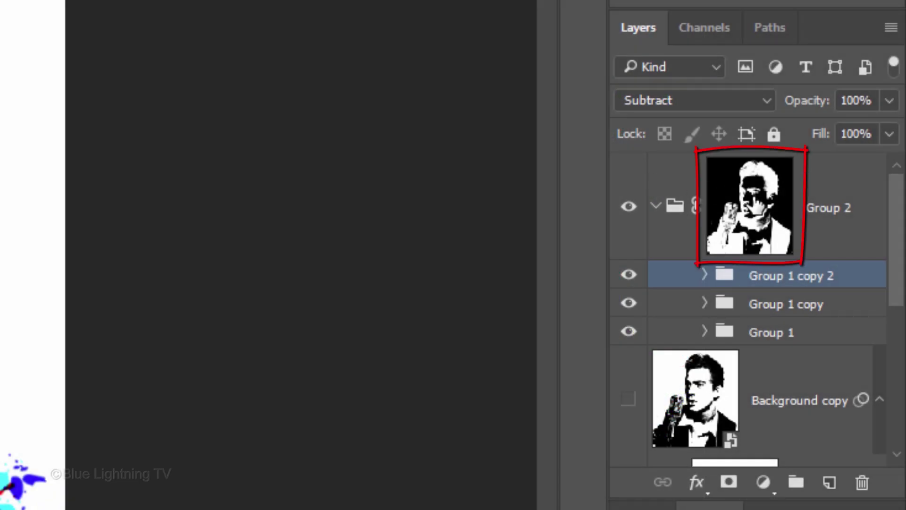
Step: Target Group 2's mask with the 748 px splatter brush and black foreground
{"action": "left_click", "coordinate": [749, 205]}
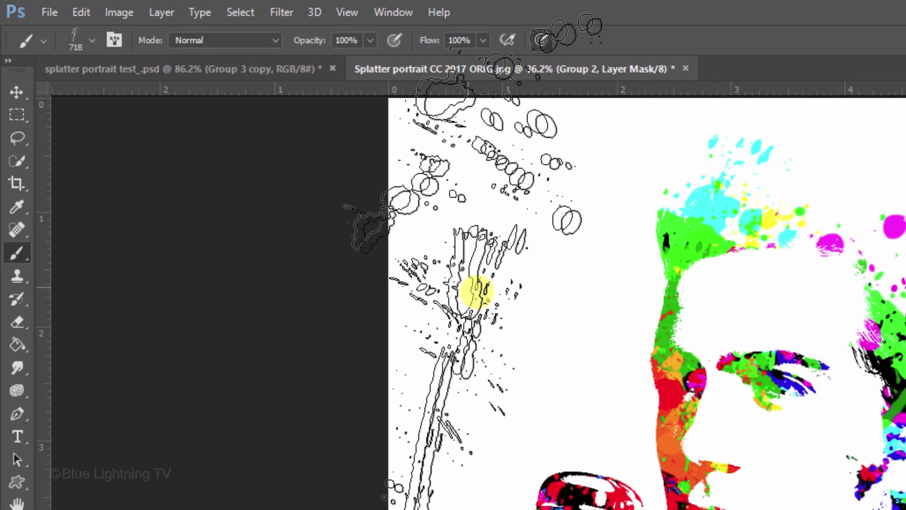
{"action": "left_click", "coordinate": [75, 39]}
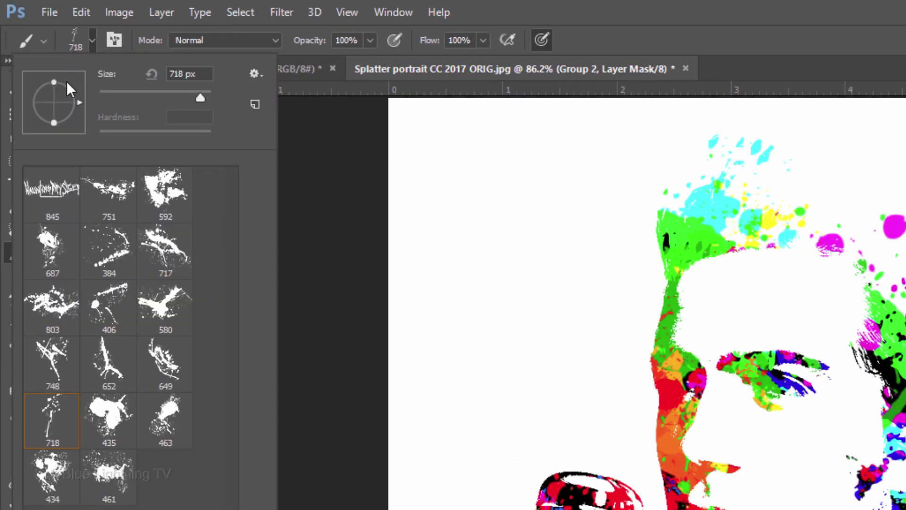
{"action": "left_click", "coordinate": [50, 364]}
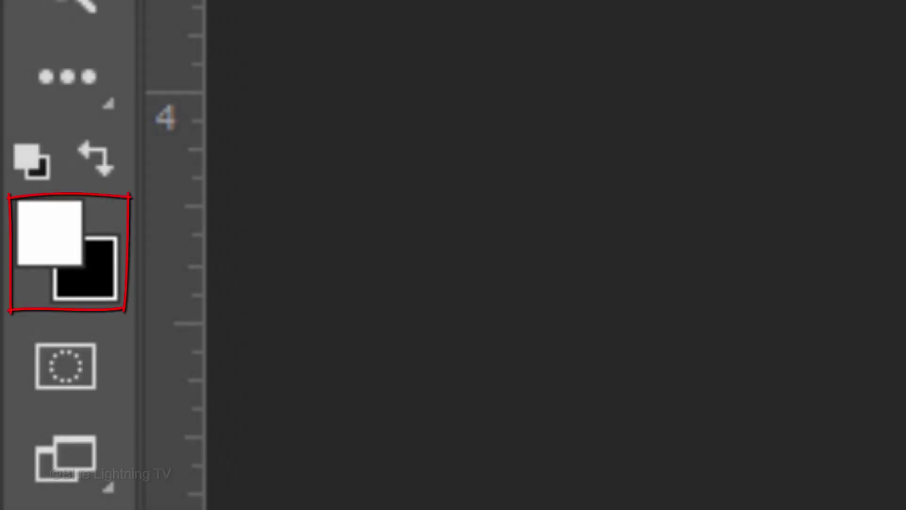
{"action": "key", "text": "x"}
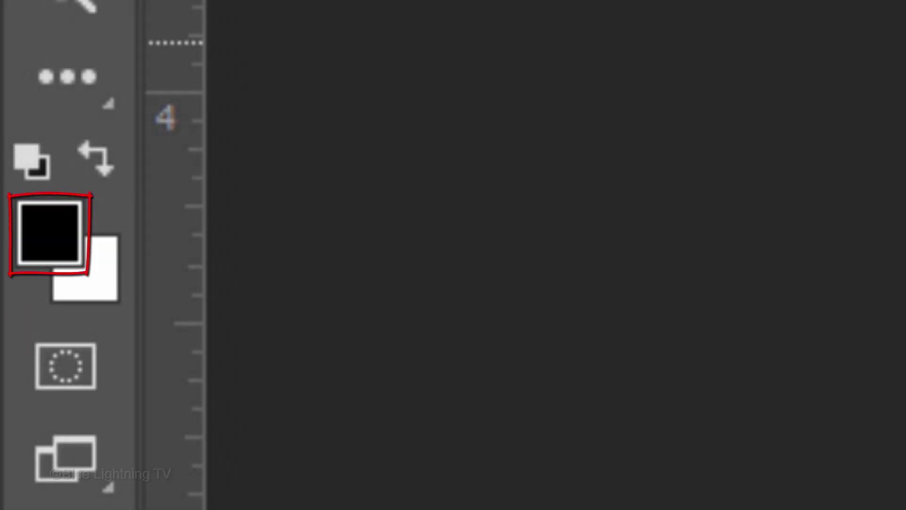